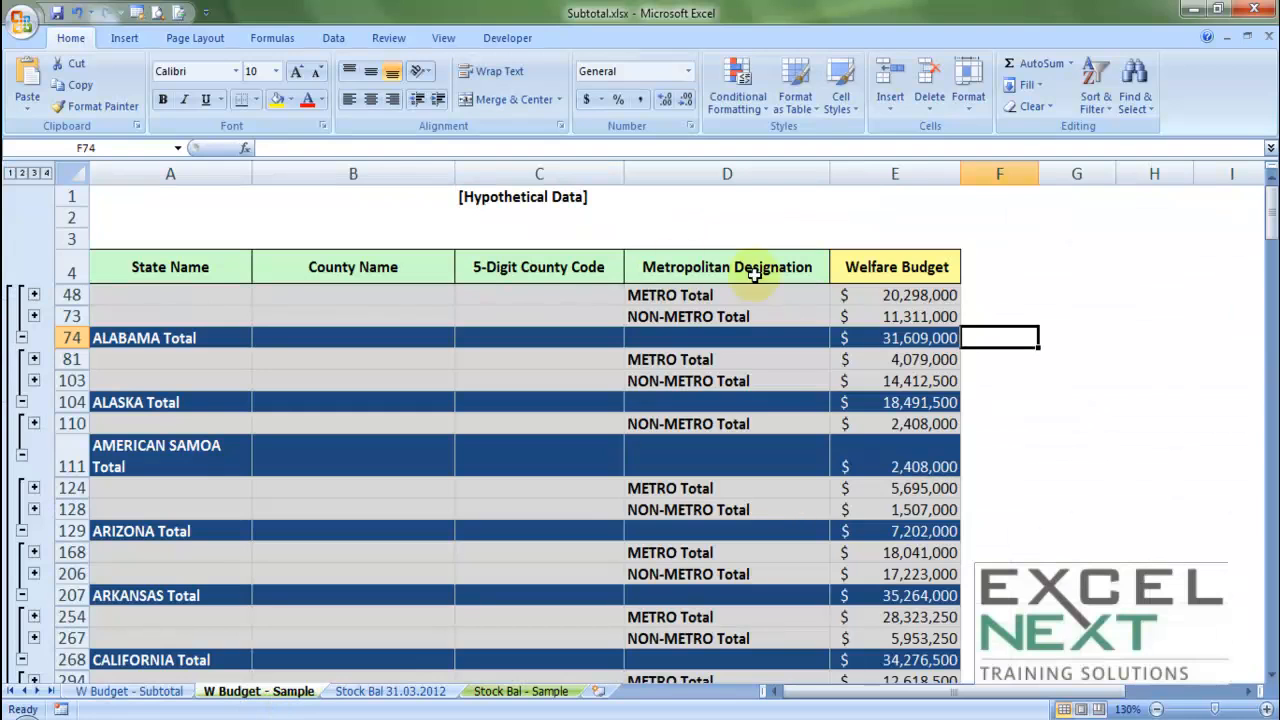
Step: Examine Alabama's state total and its METRO and NON-METRO total rows on the W Budget - Sample sheet
click(177, 336)
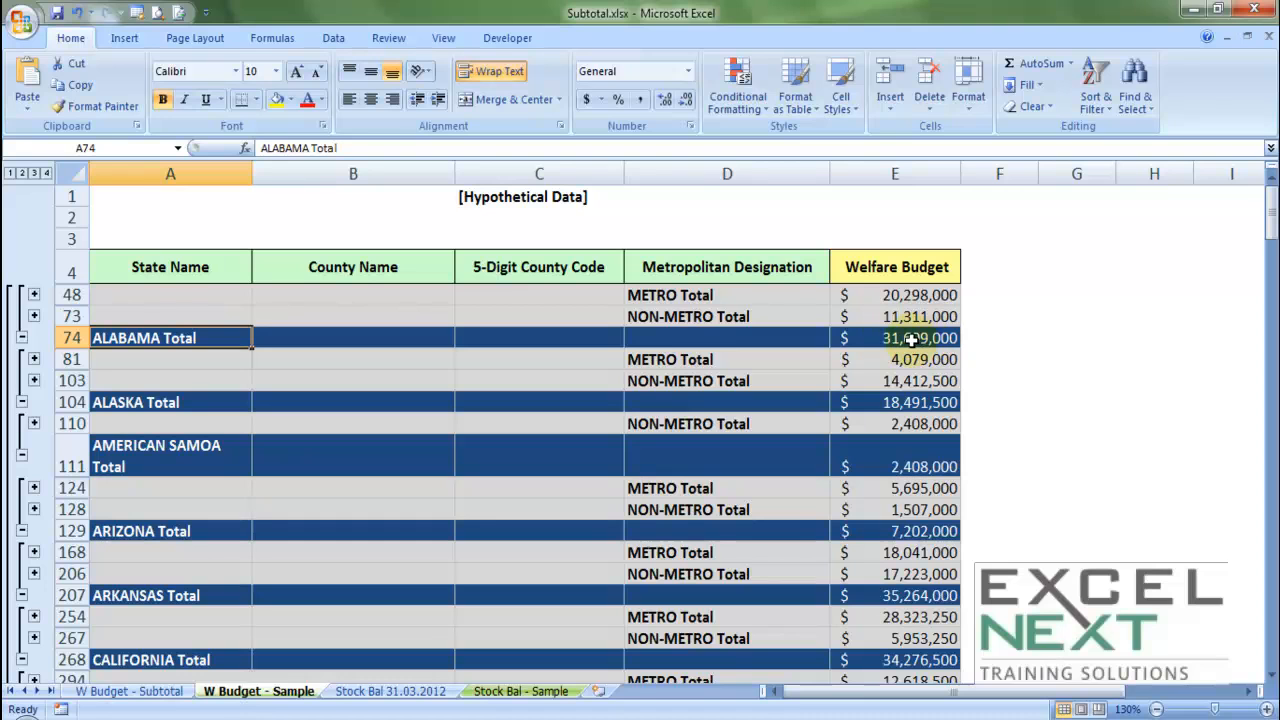
click(700, 295)
click(716, 318)
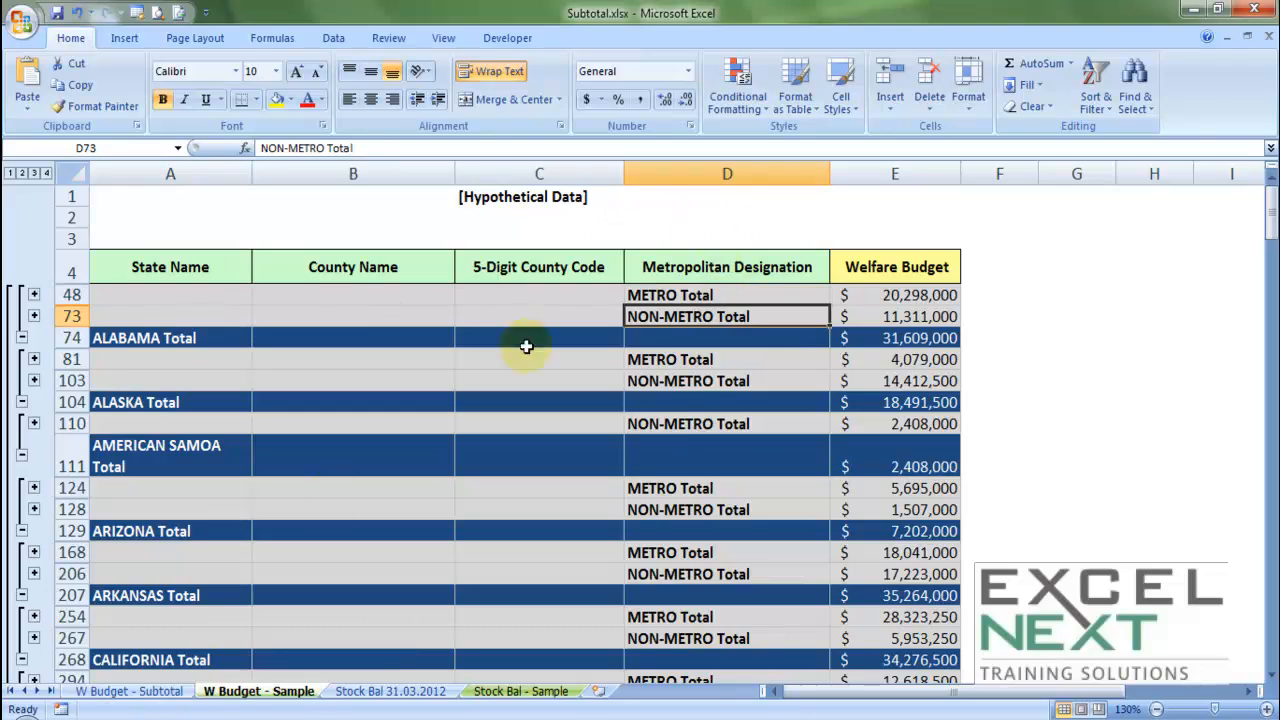
Step: On the W Budget - Subtotal sheet, enter State Name in D1 and Metro Designation in D2 as grouping notes
click(130, 691)
click(572, 197)
key(Return)
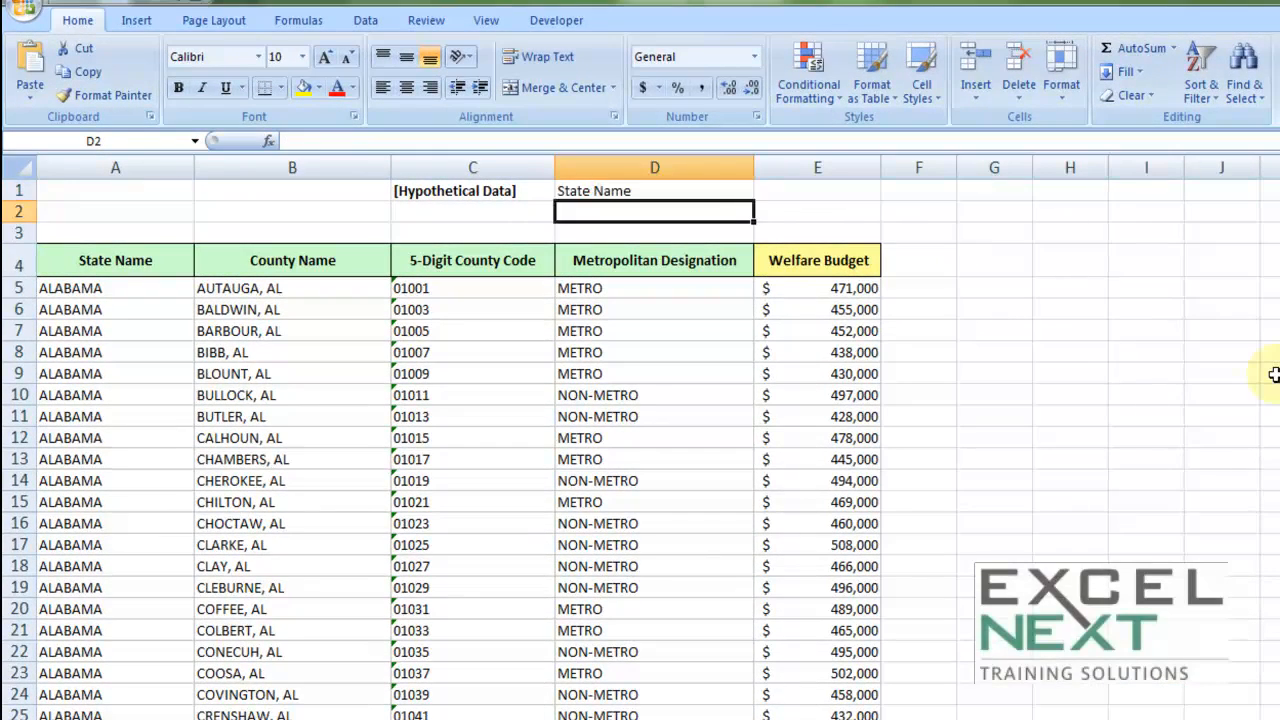
text(Metro Designation)
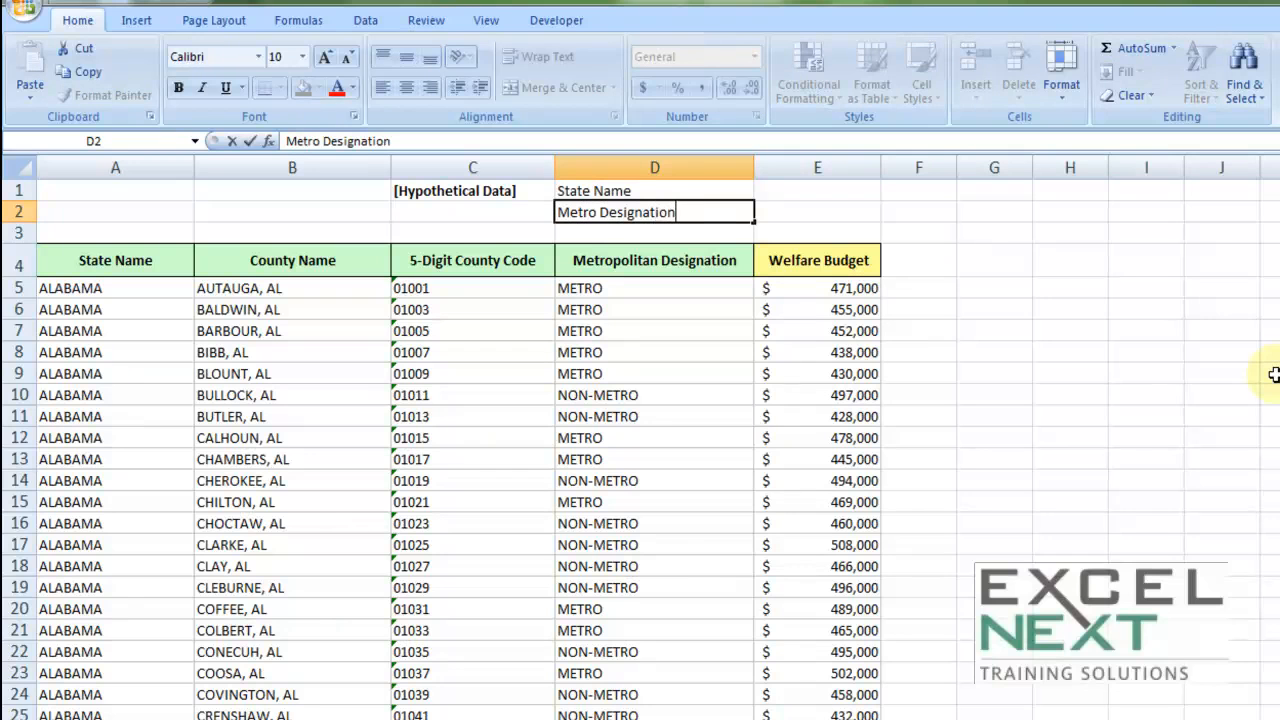
click(616, 354)
drag(597, 197, 592, 212)
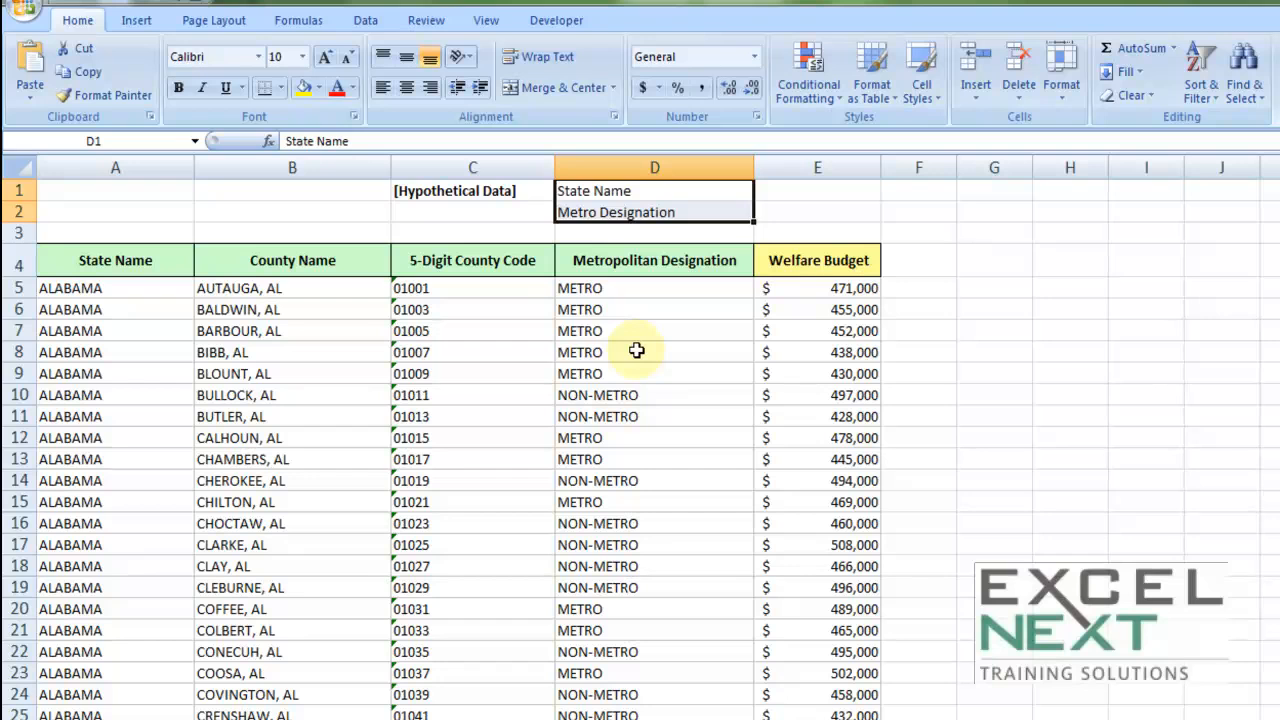
Step: Select the whole budget table and set the first sort level to State Name, on values from A to Z
click(636, 350)
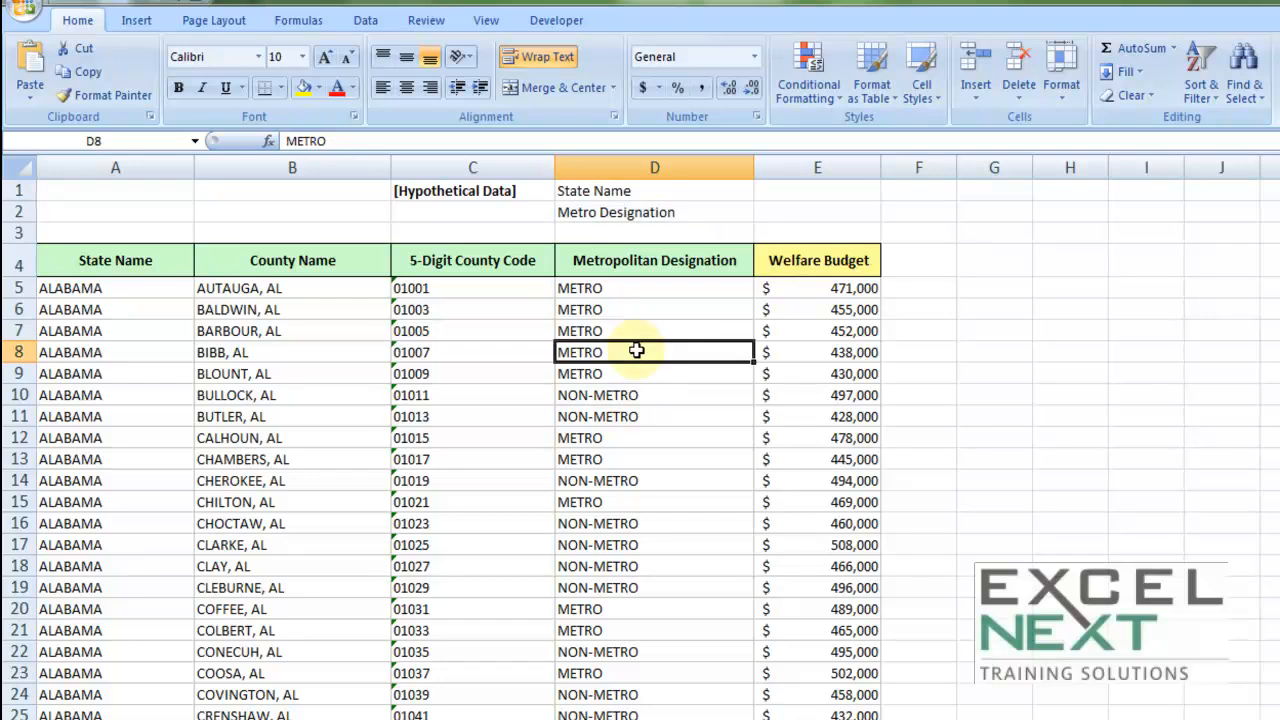
click(451, 357)
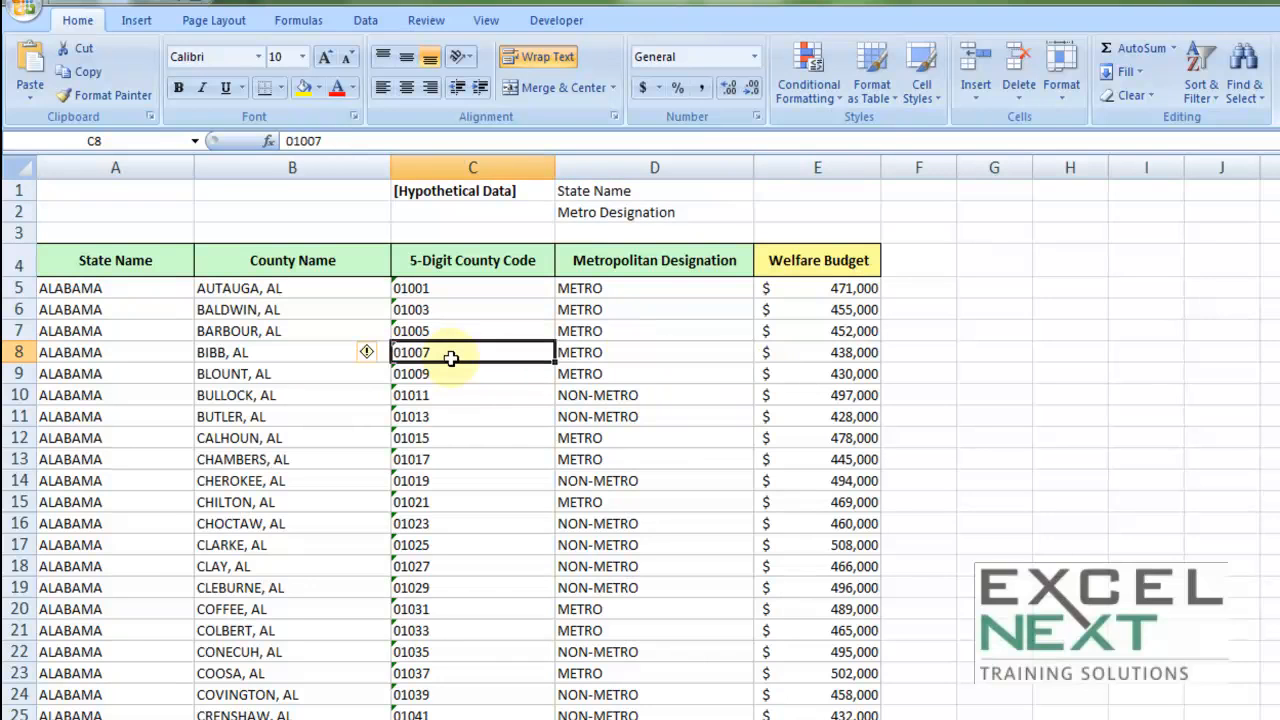
click(322, 366)
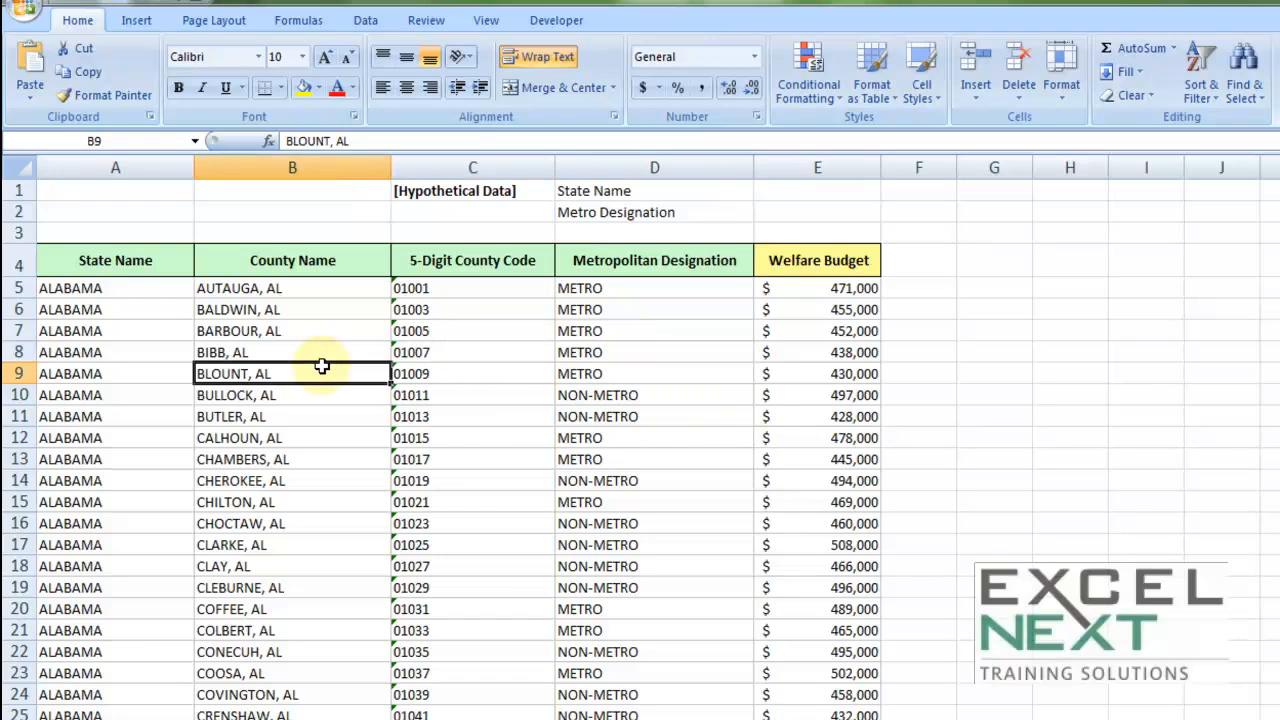
key(ctrl+a)
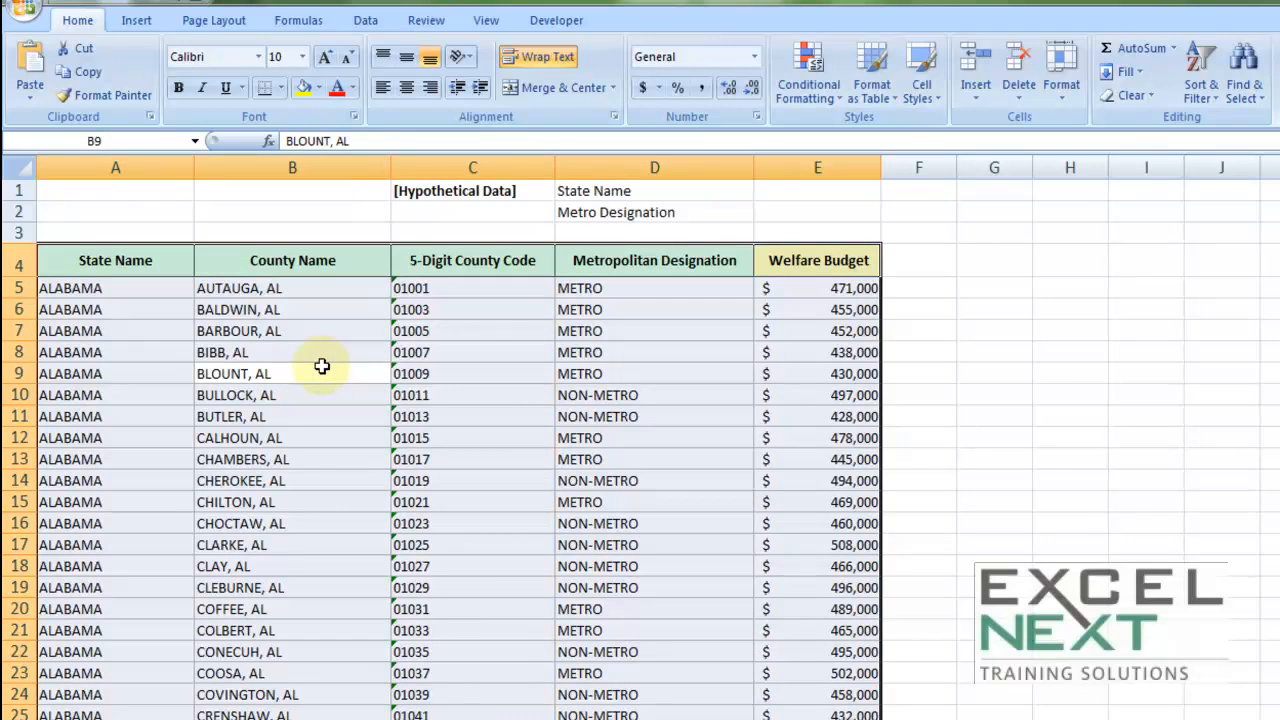
click(368, 24)
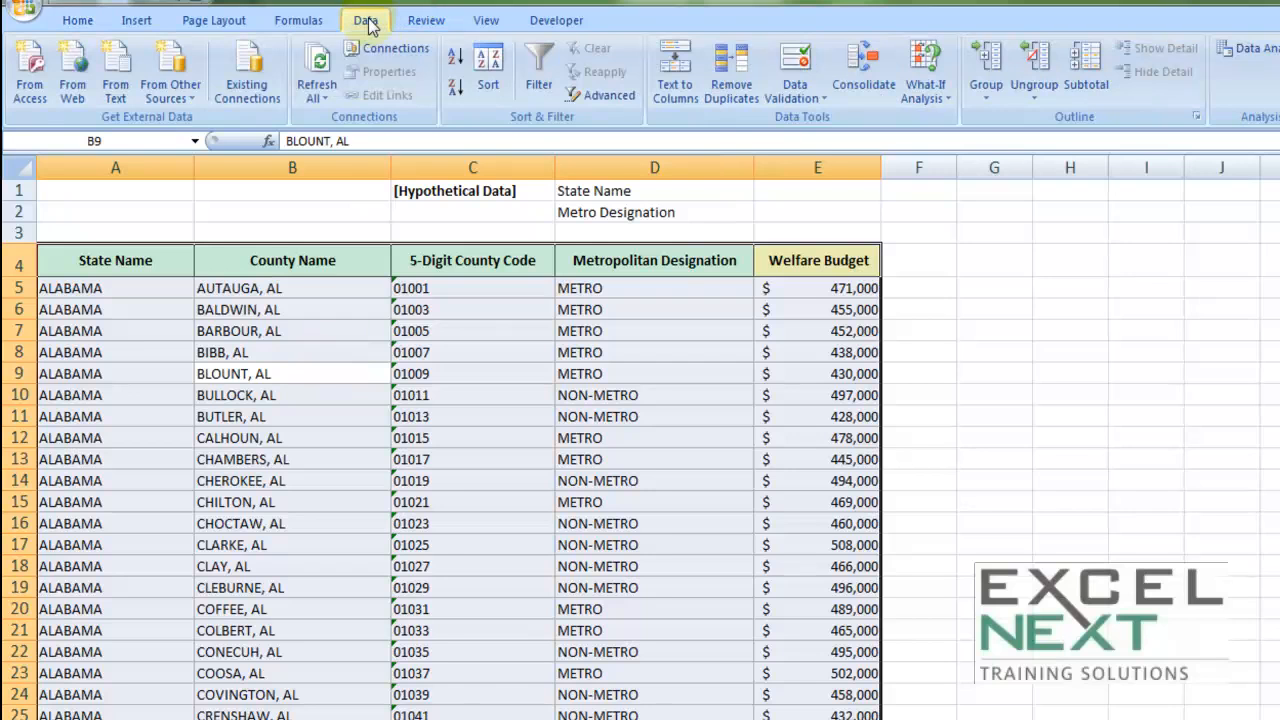
click(497, 99)
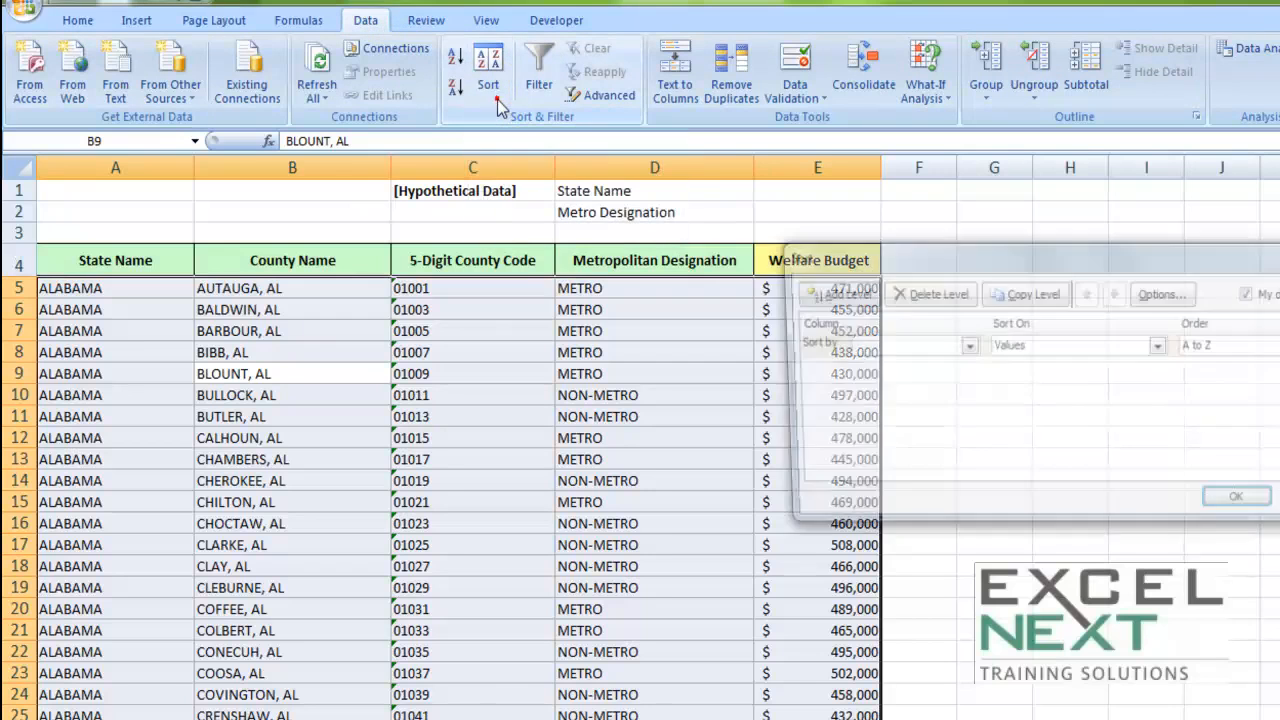
drag(867, 257, 356, 336)
drag(278, 352, 186, 374)
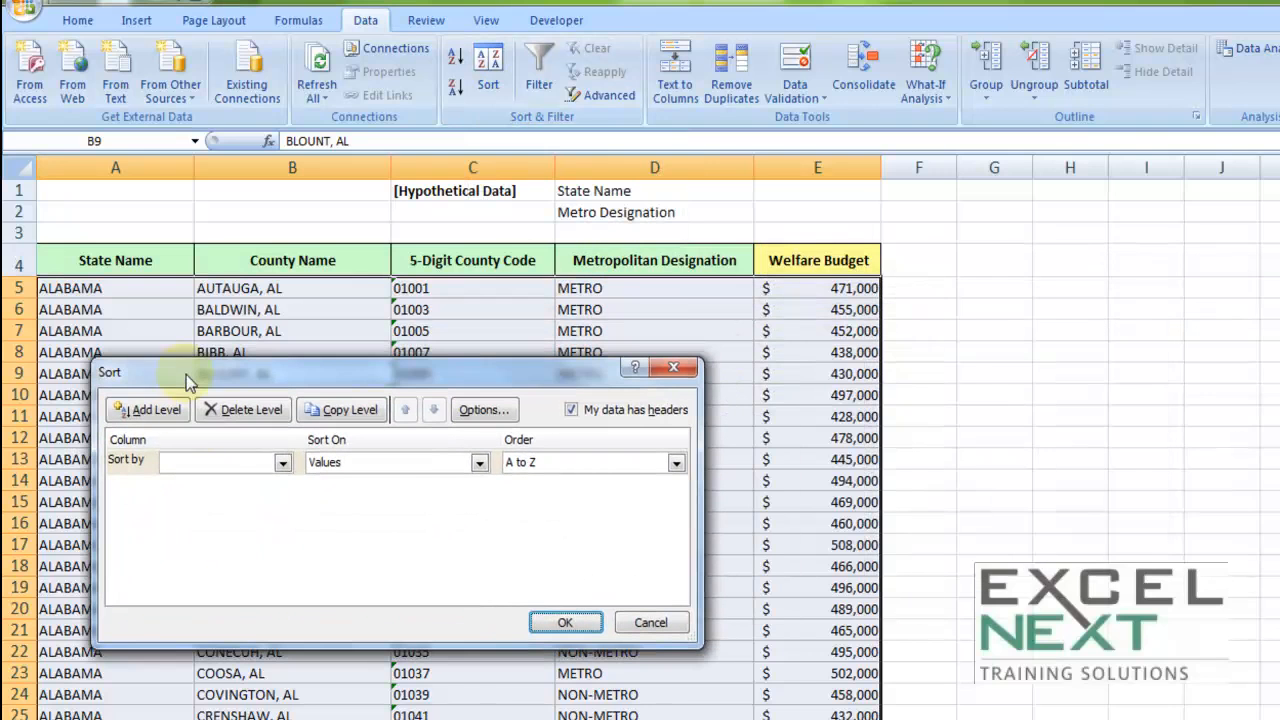
click(226, 464)
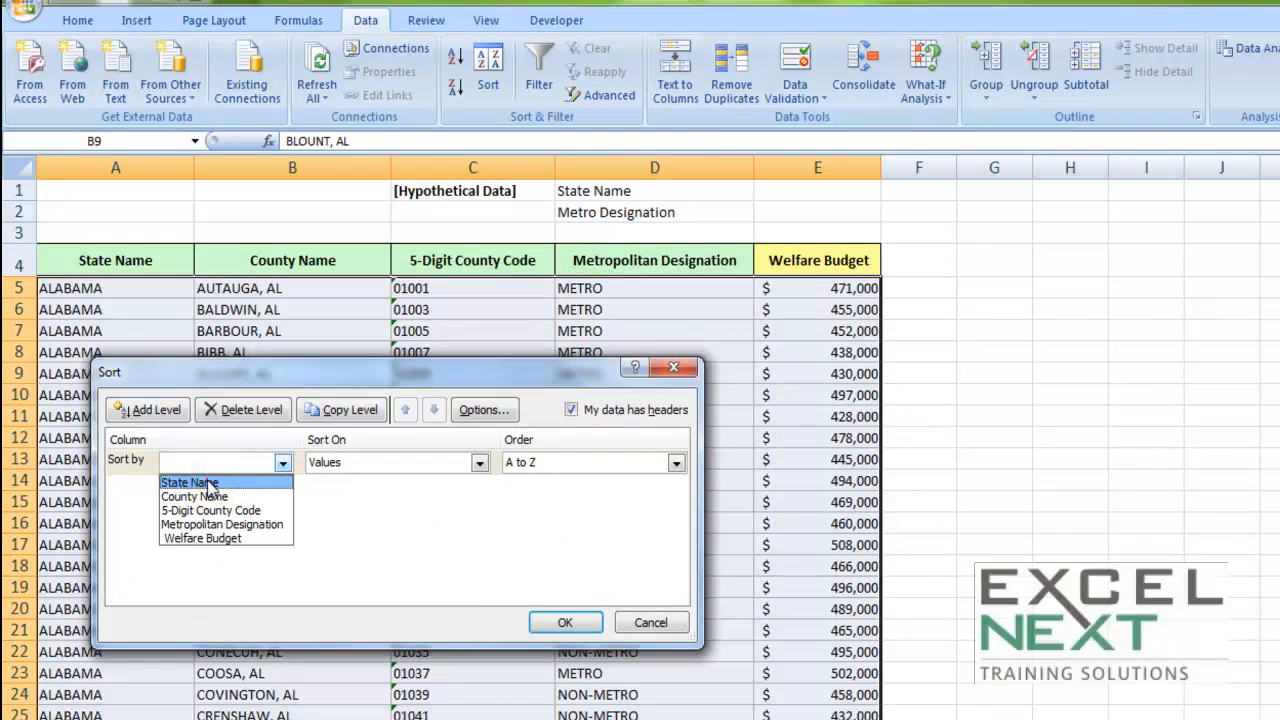
click(206, 482)
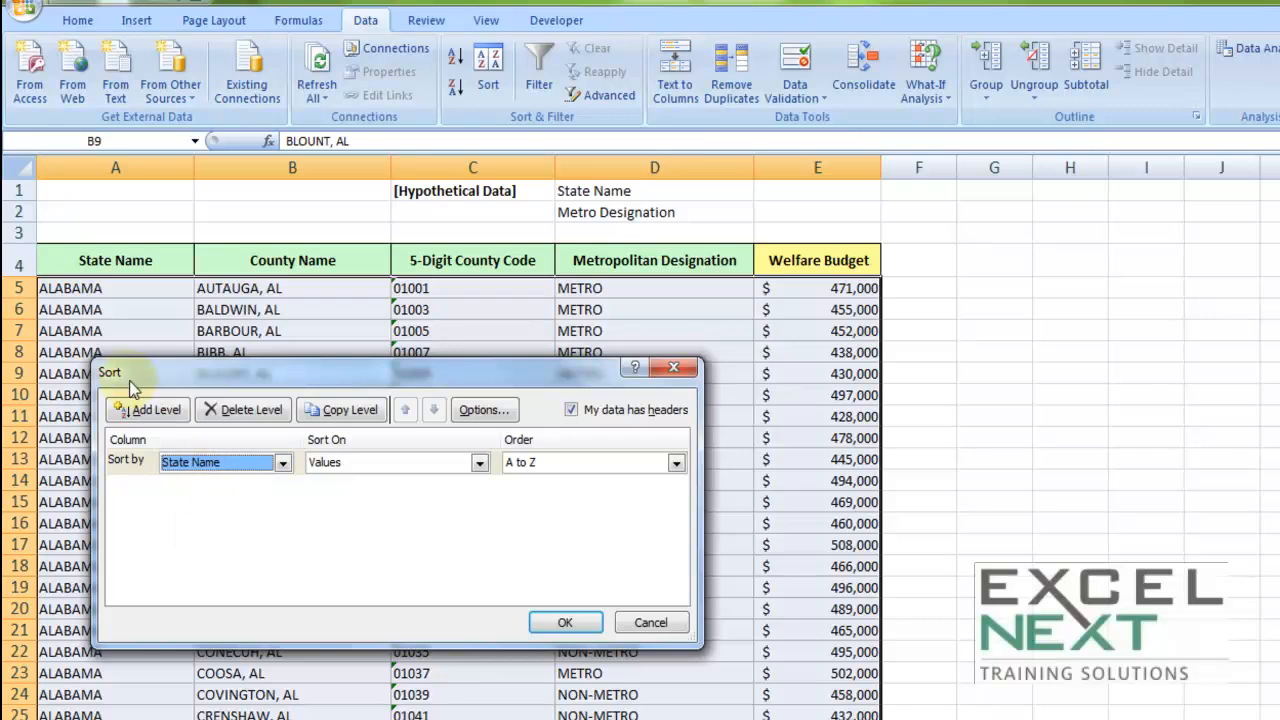
Step: Add a second sort level by Metropolitan Designation, A to Z, and apply the sort
click(146, 421)
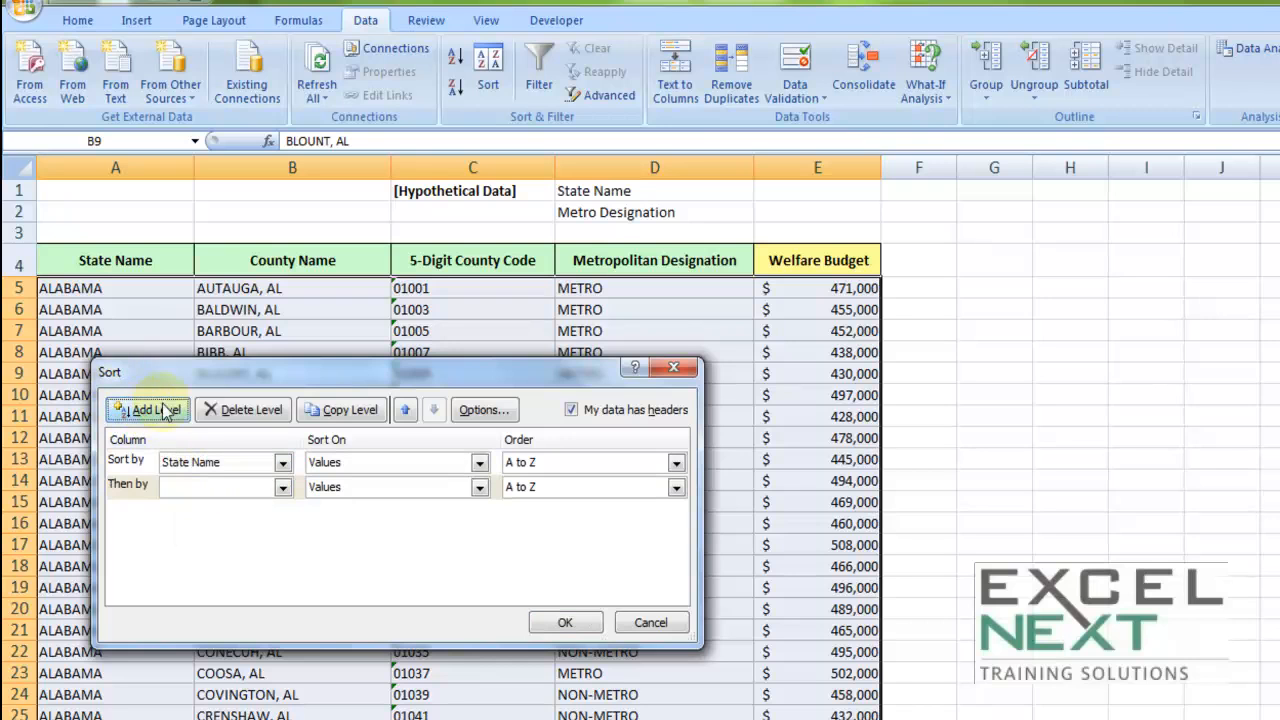
drag(214, 372, 196, 438)
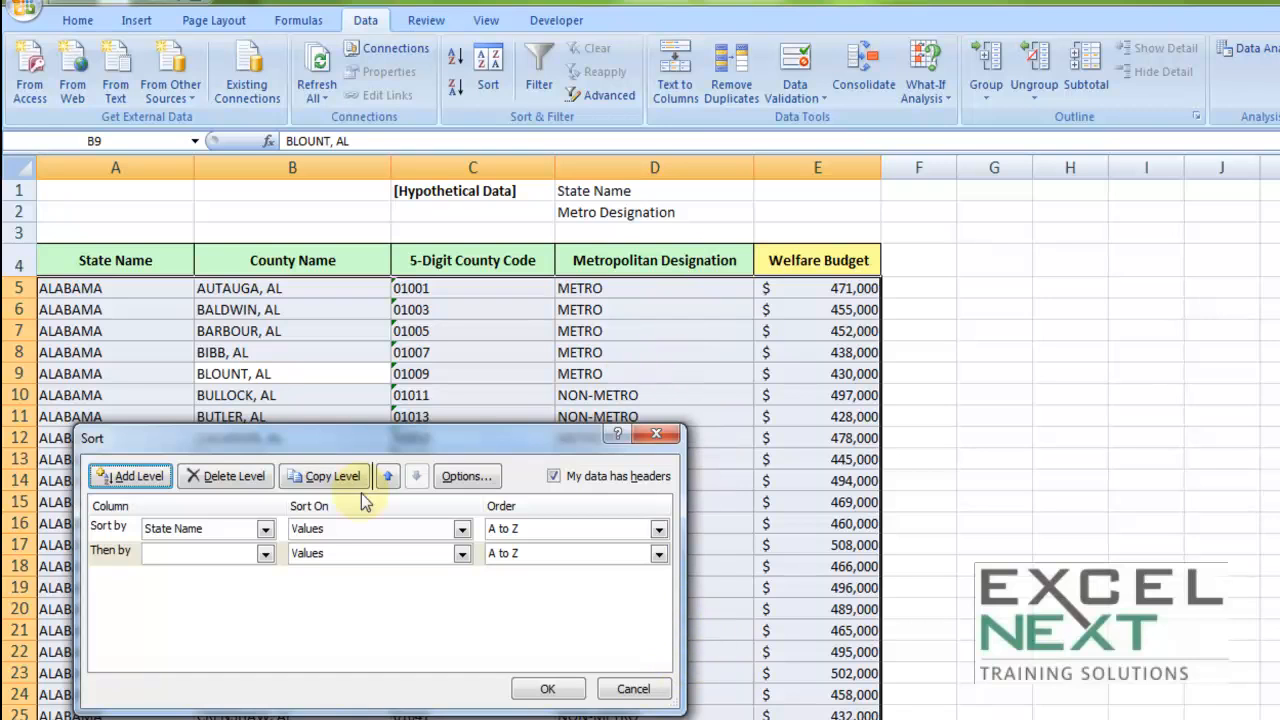
click(200, 552)
click(205, 615)
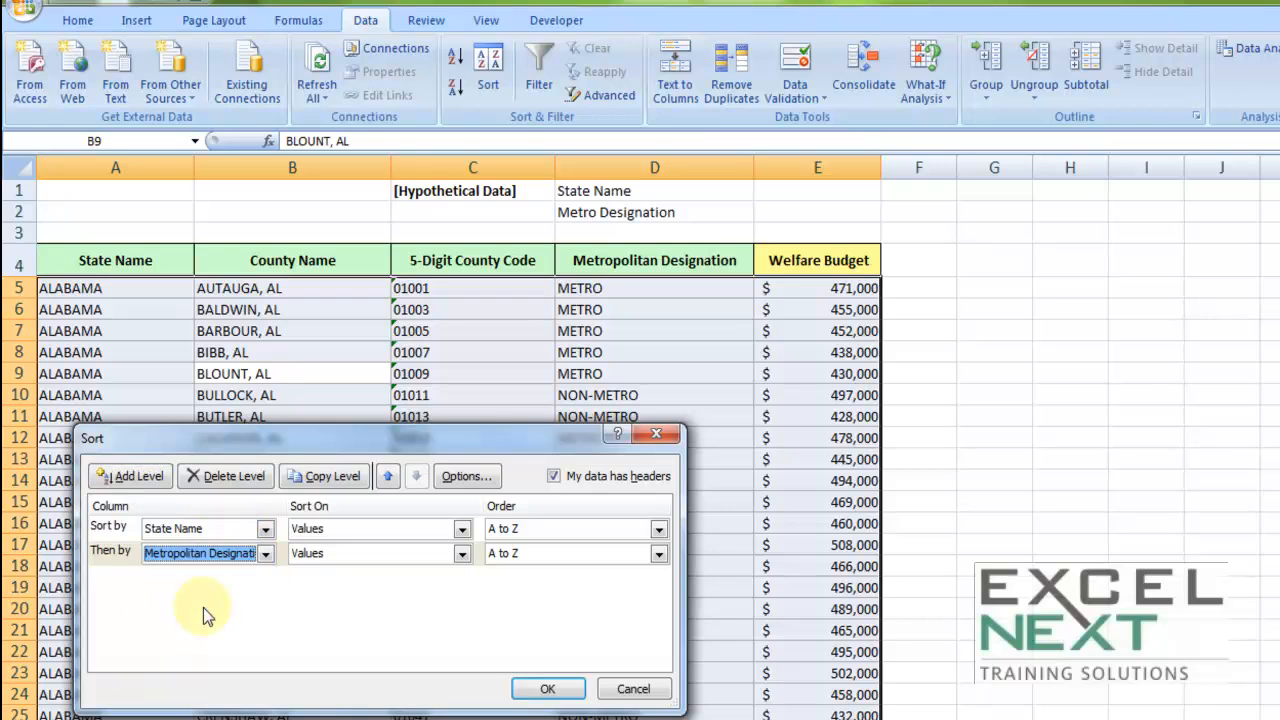
click(546, 688)
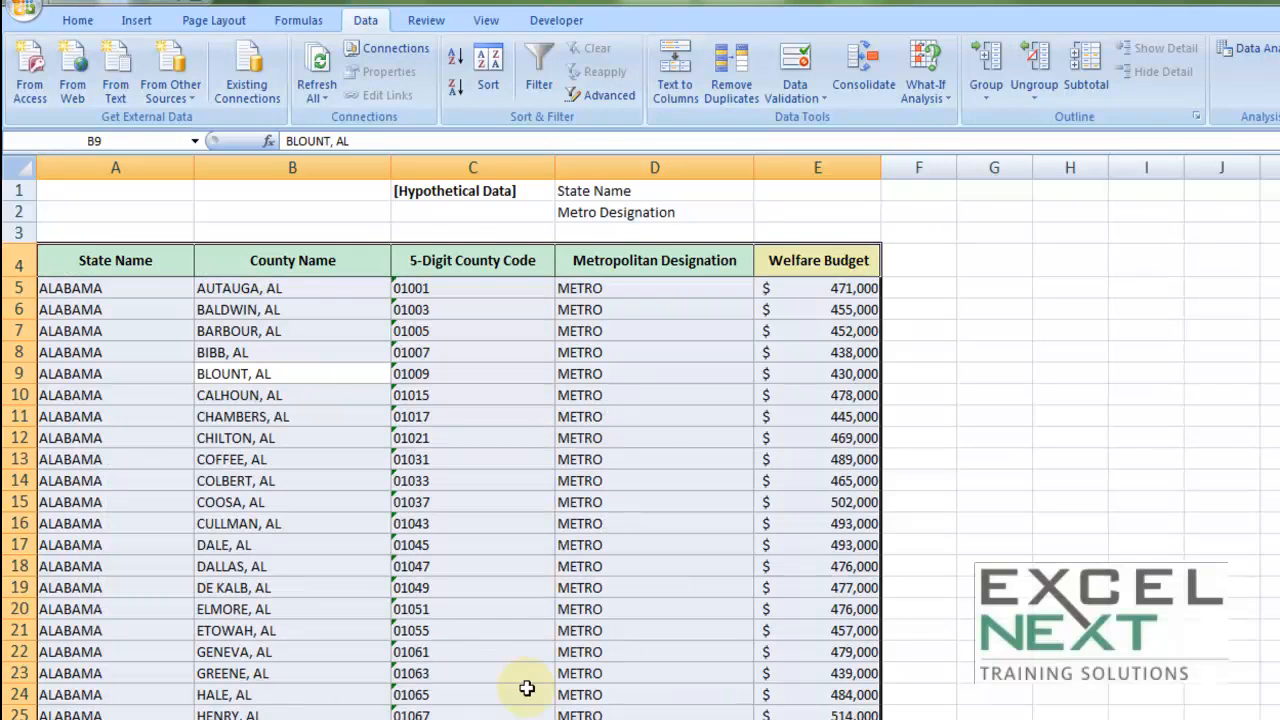
Step: Check how the state names and metropolitan designations are grouped in the sorted table
drag(112, 290, 100, 554)
scroll(594, 447, down, 5)
drag(614, 236, 609, 682)
scroll(655, 640, down, 5)
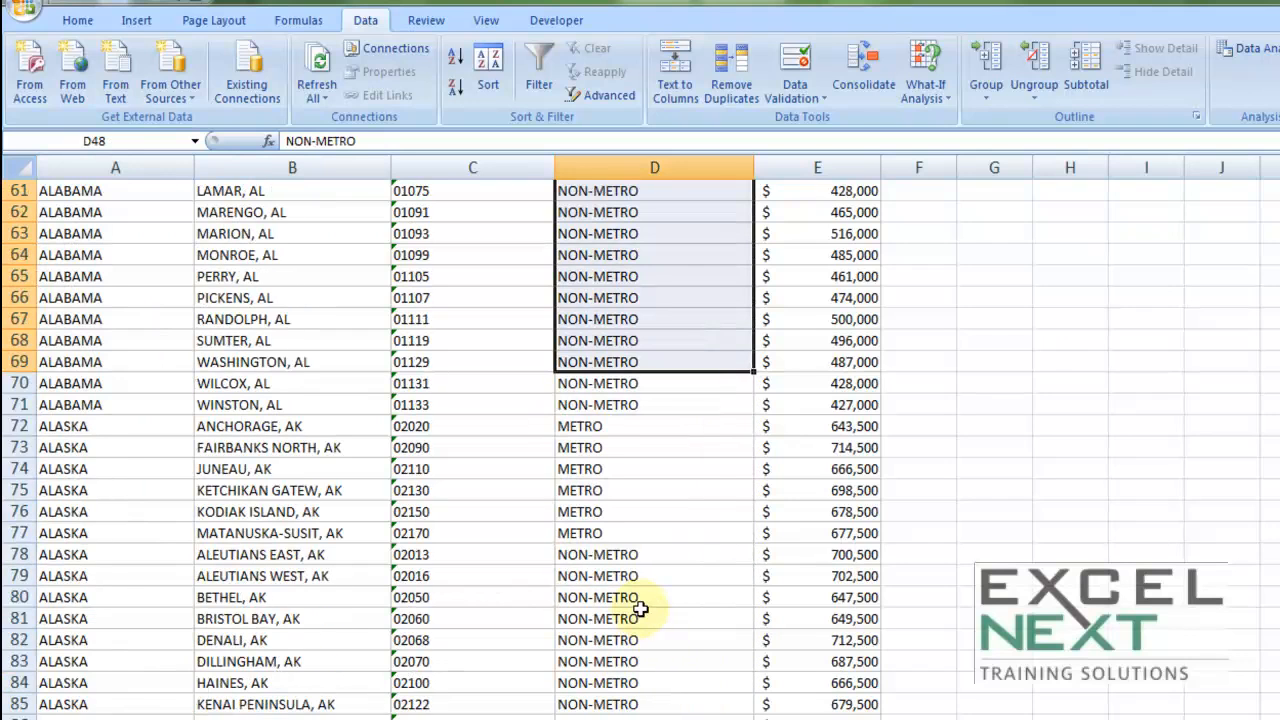
scroll(689, 475, up, 20)
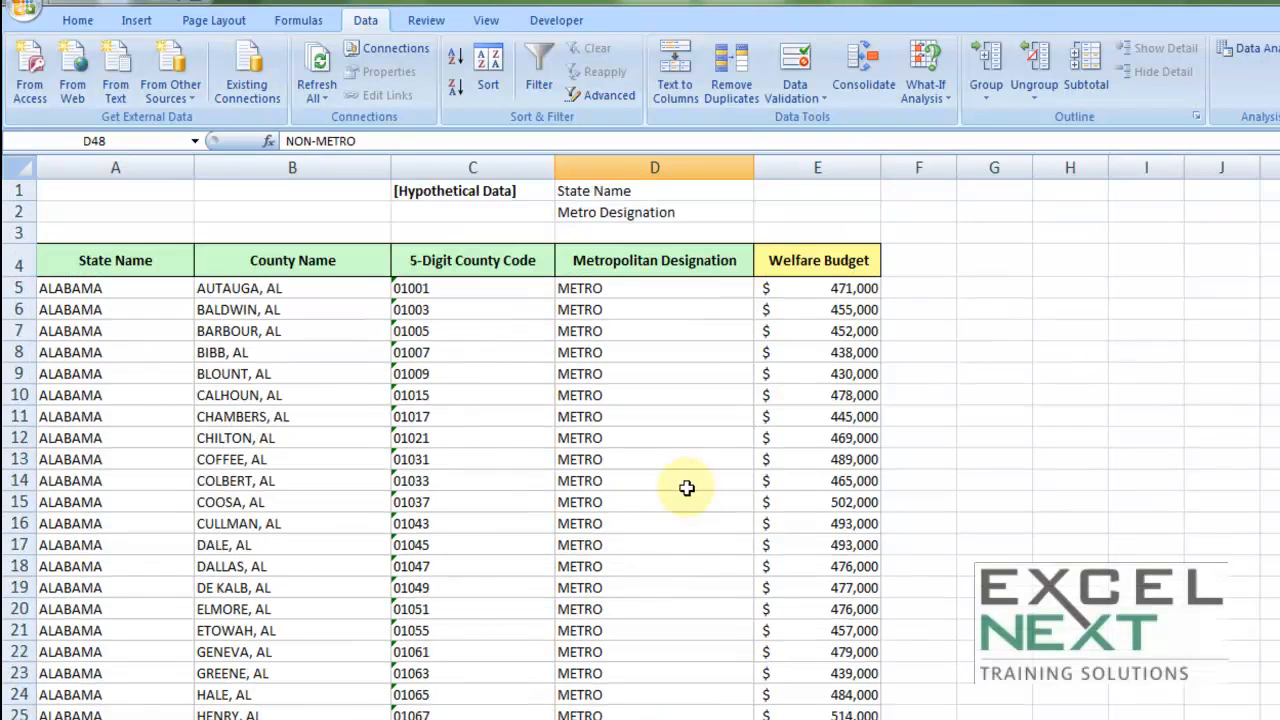
click(657, 426)
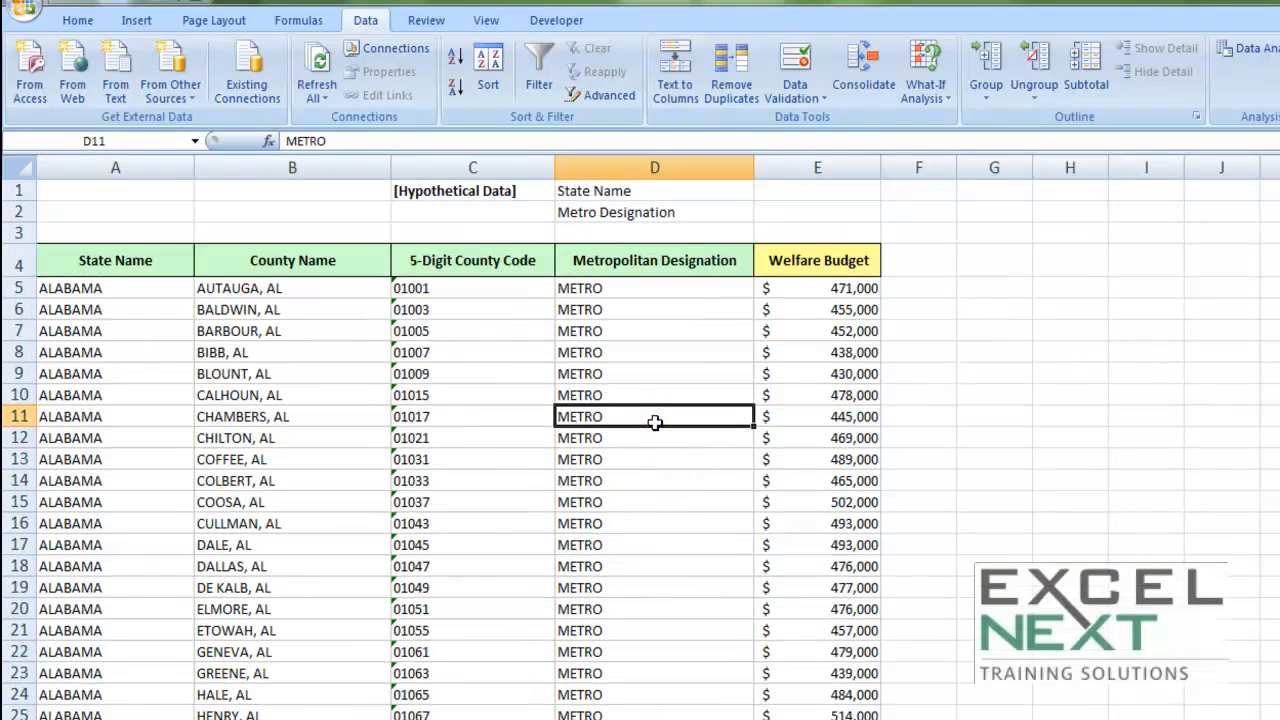
Step: Apply a Sum subtotal of Welfare Budget to the whole table at each change in State Name
click(517, 395)
key(ctrl+a)
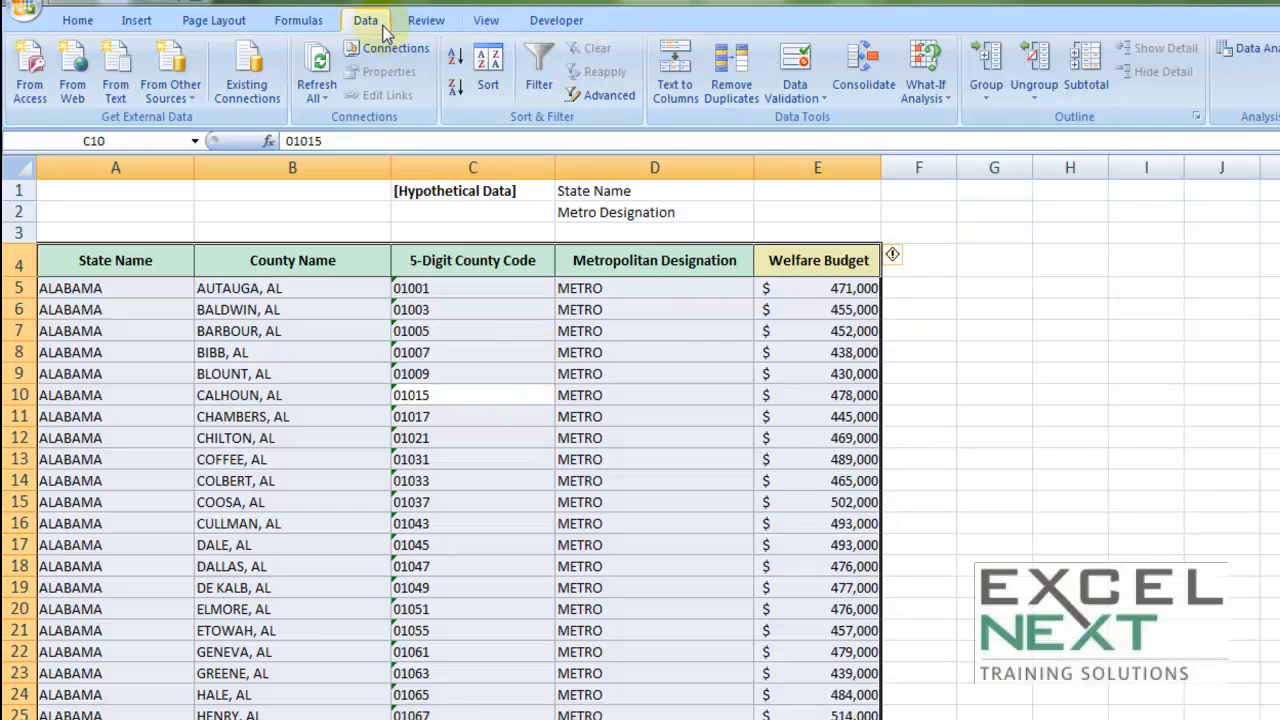
click(1087, 88)
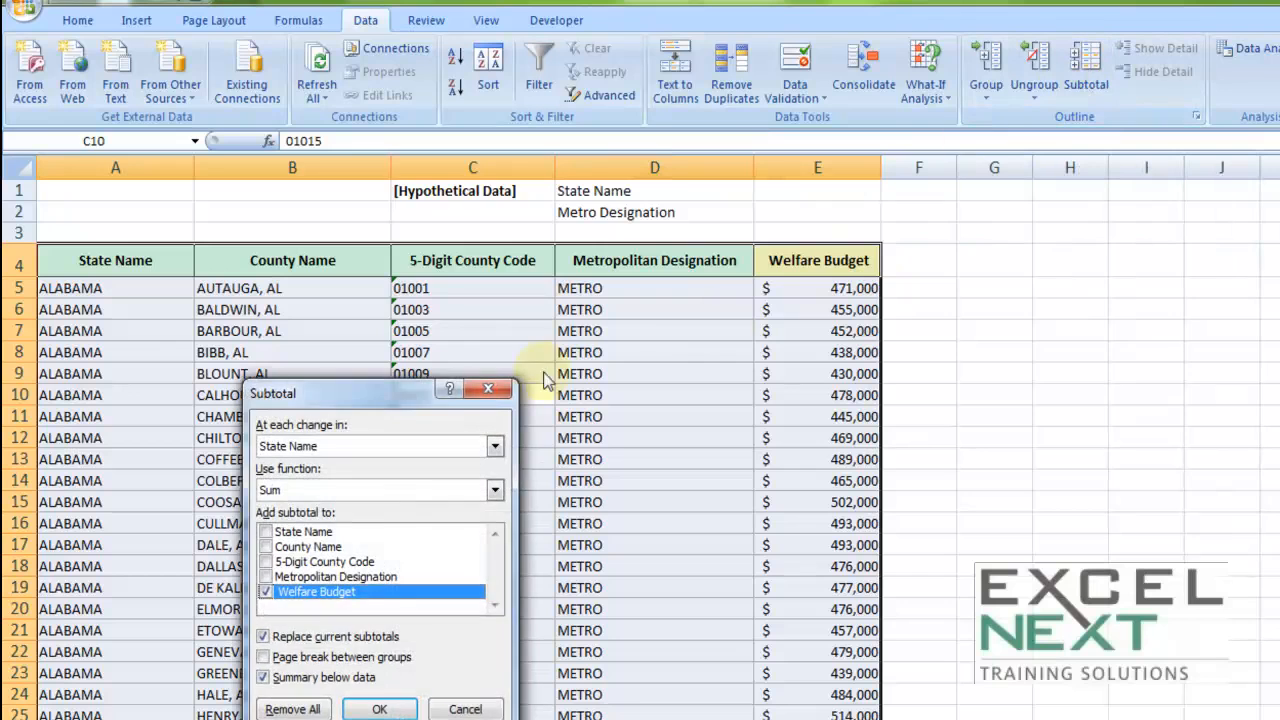
drag(408, 388, 504, 183)
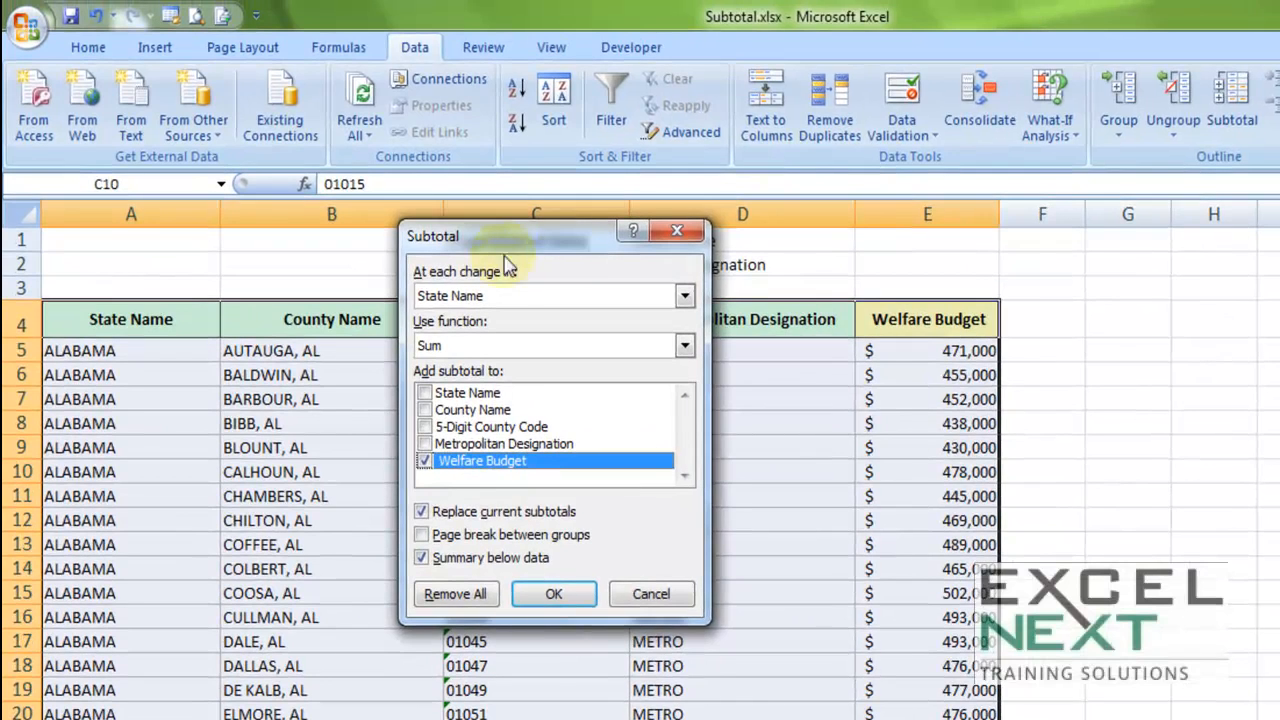
click(492, 298)
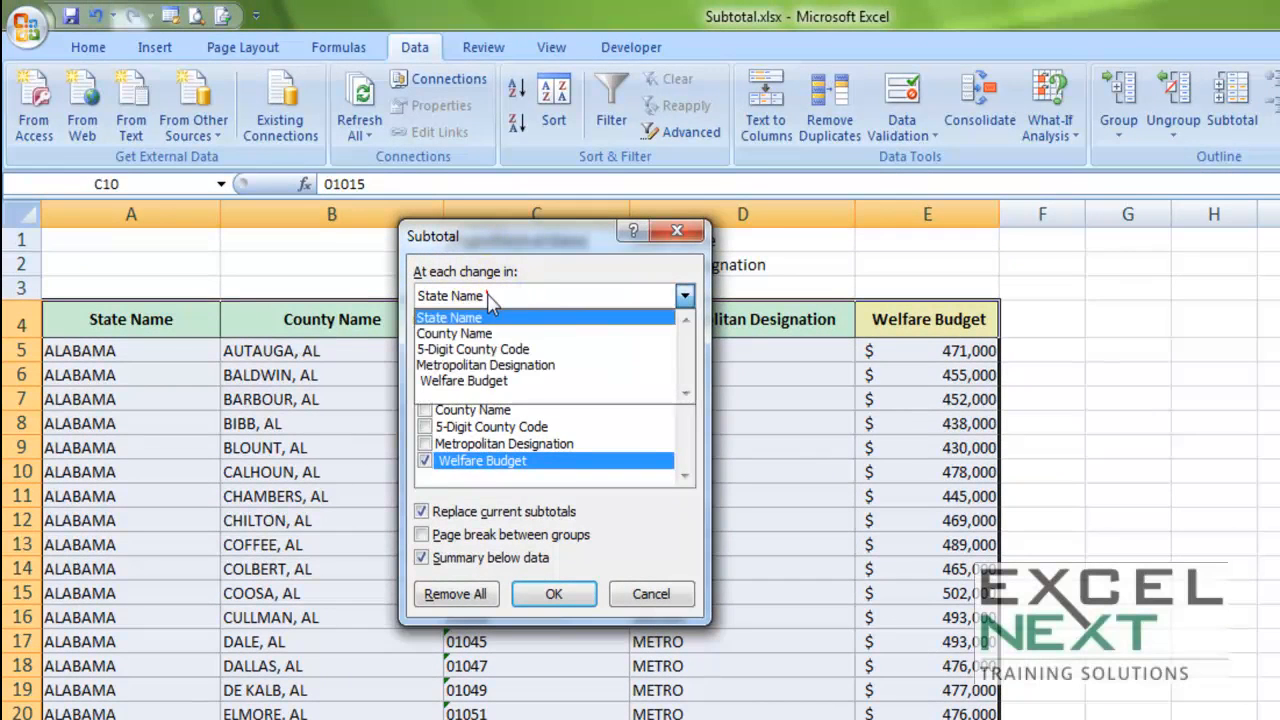
click(490, 300)
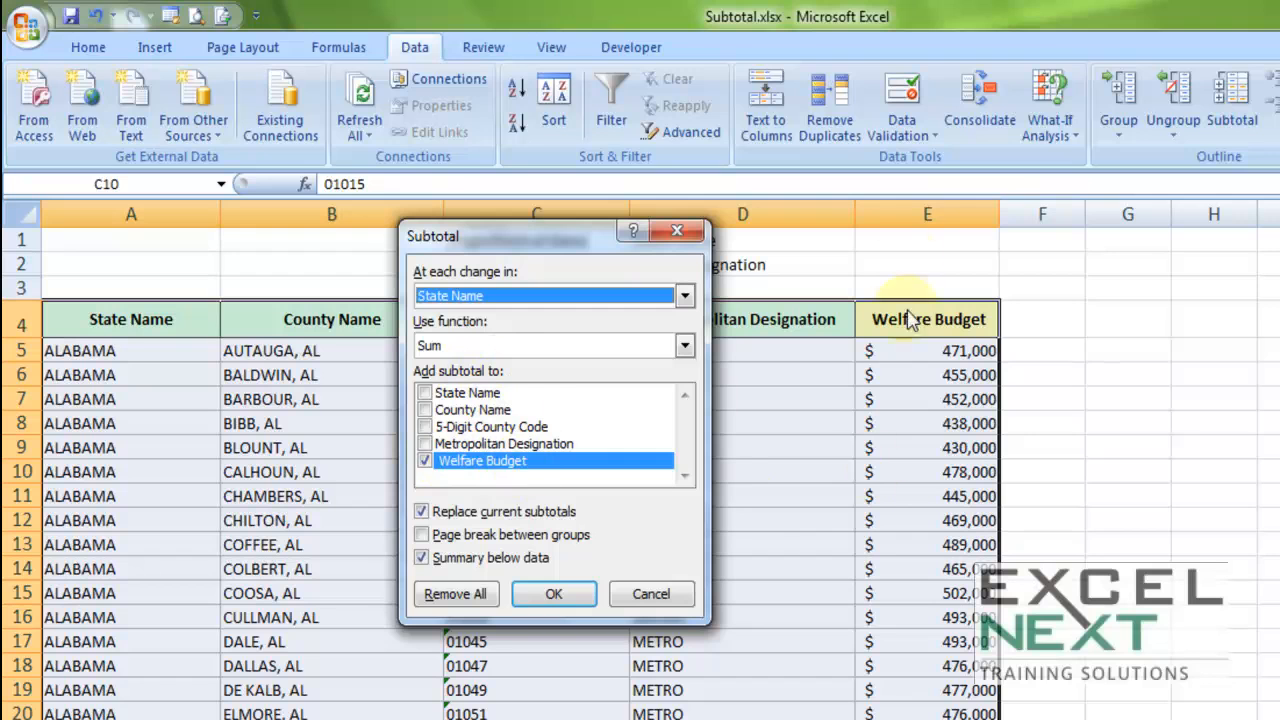
click(554, 594)
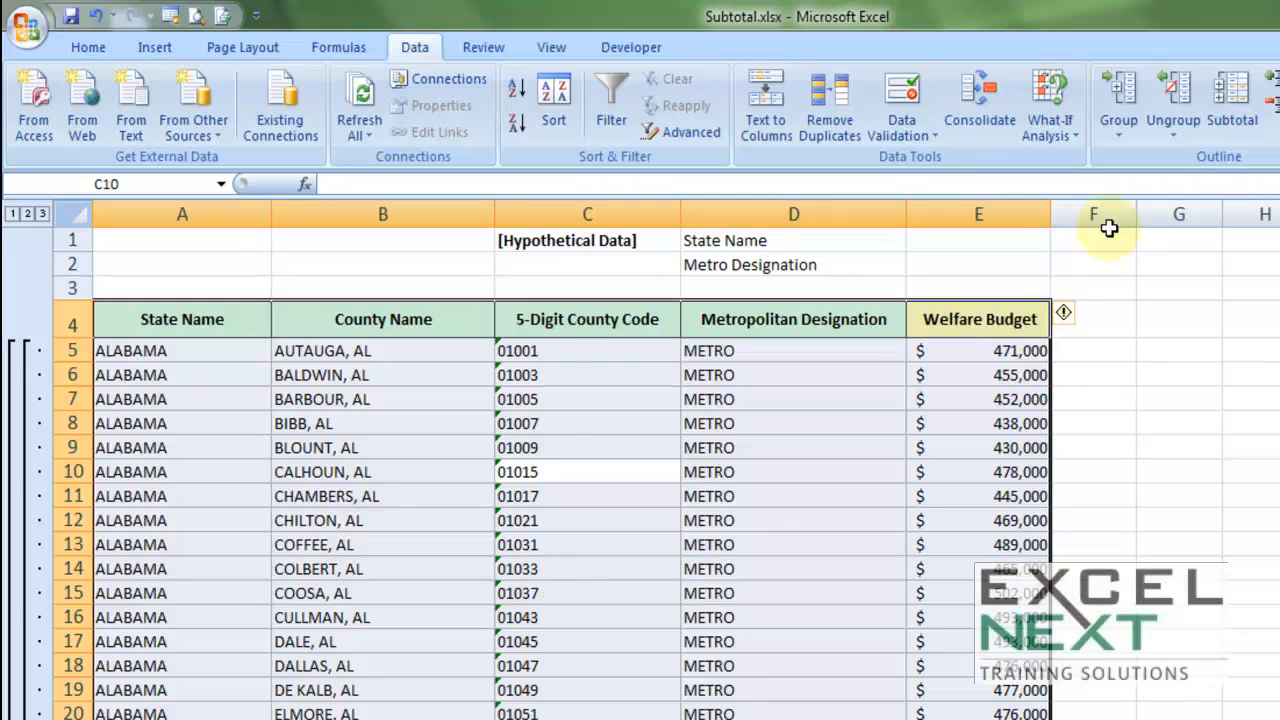
Step: Add a second Sum subtotal of Welfare Budget at each change in Metropolitan Designation, with Replace current subtotals turned off
click(1231, 130)
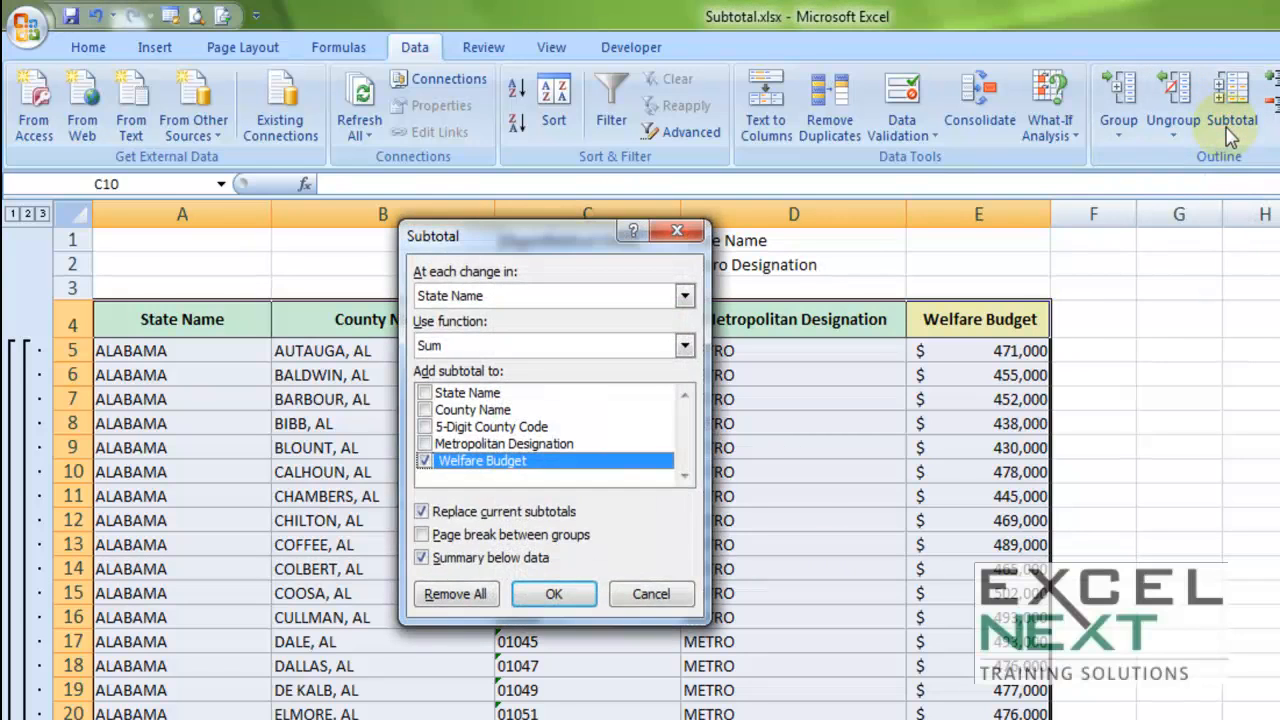
click(686, 294)
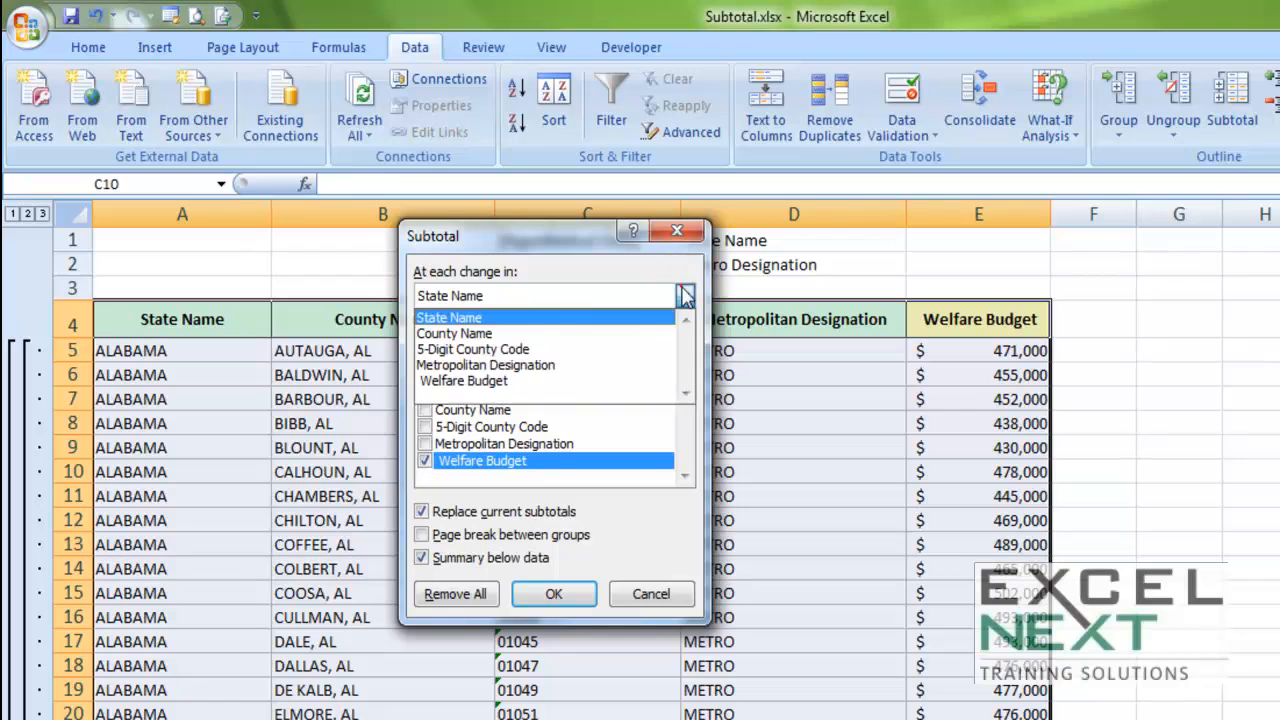
click(530, 365)
drag(537, 255, 265, 243)
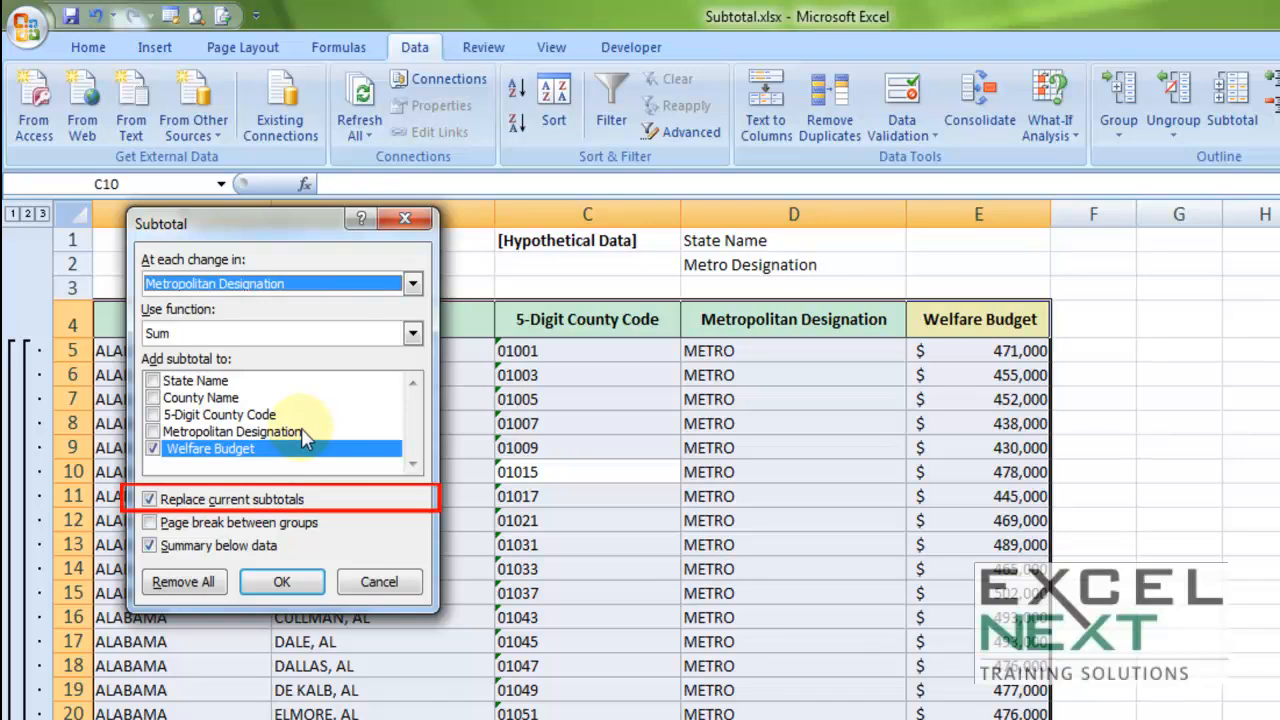
click(149, 500)
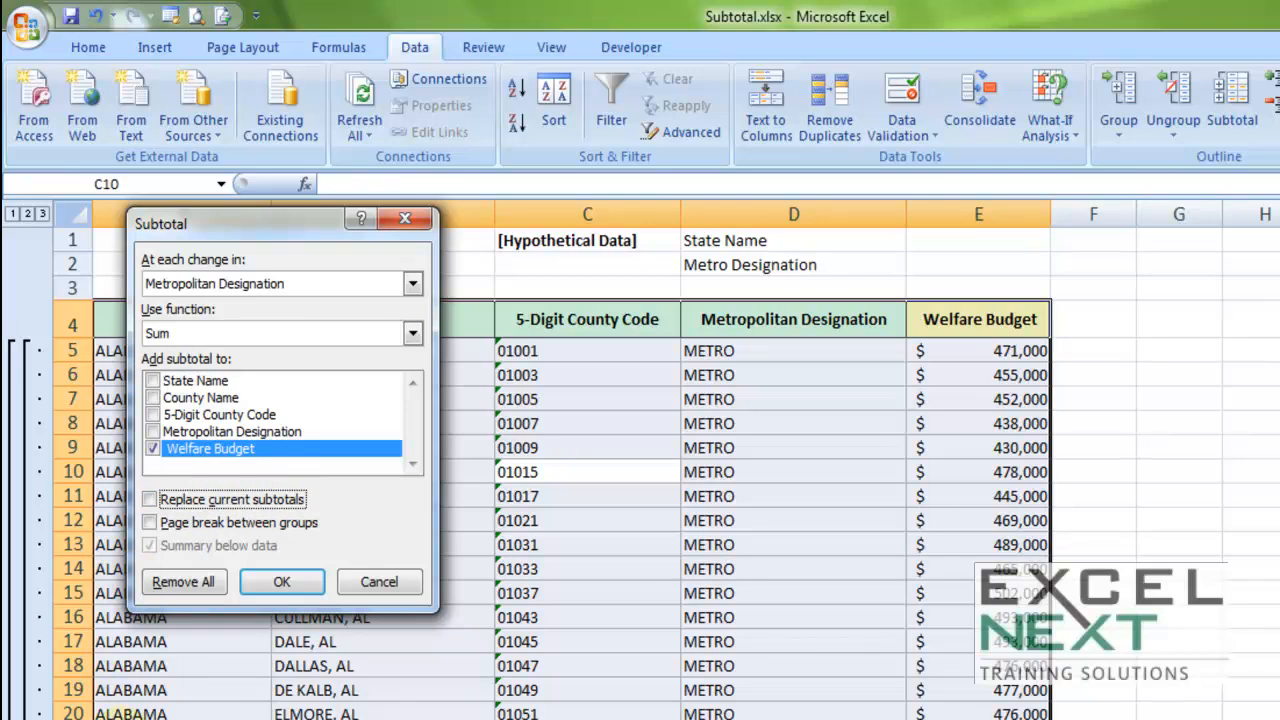
click(258, 582)
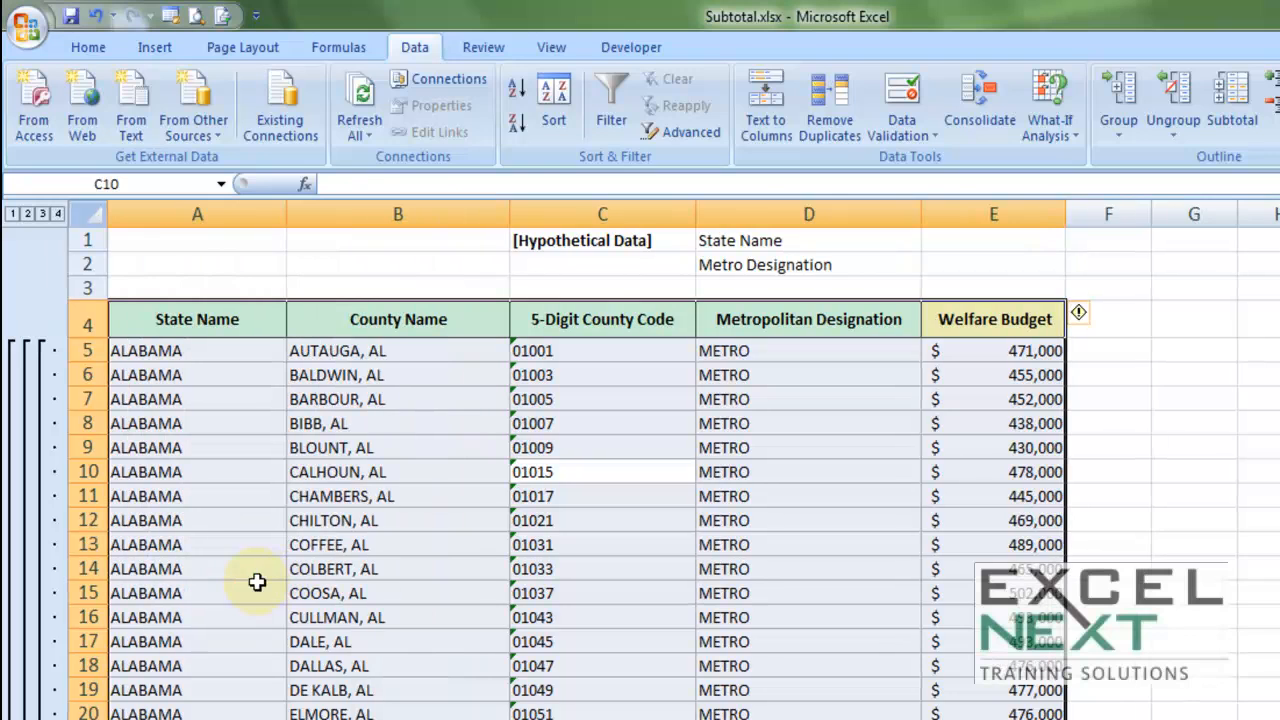
Step: Switch the outline through levels 1, 2 and 3, reviewing the grand total and state totals, and leave it at level 3
click(12, 213)
drag(175, 348, 993, 355)
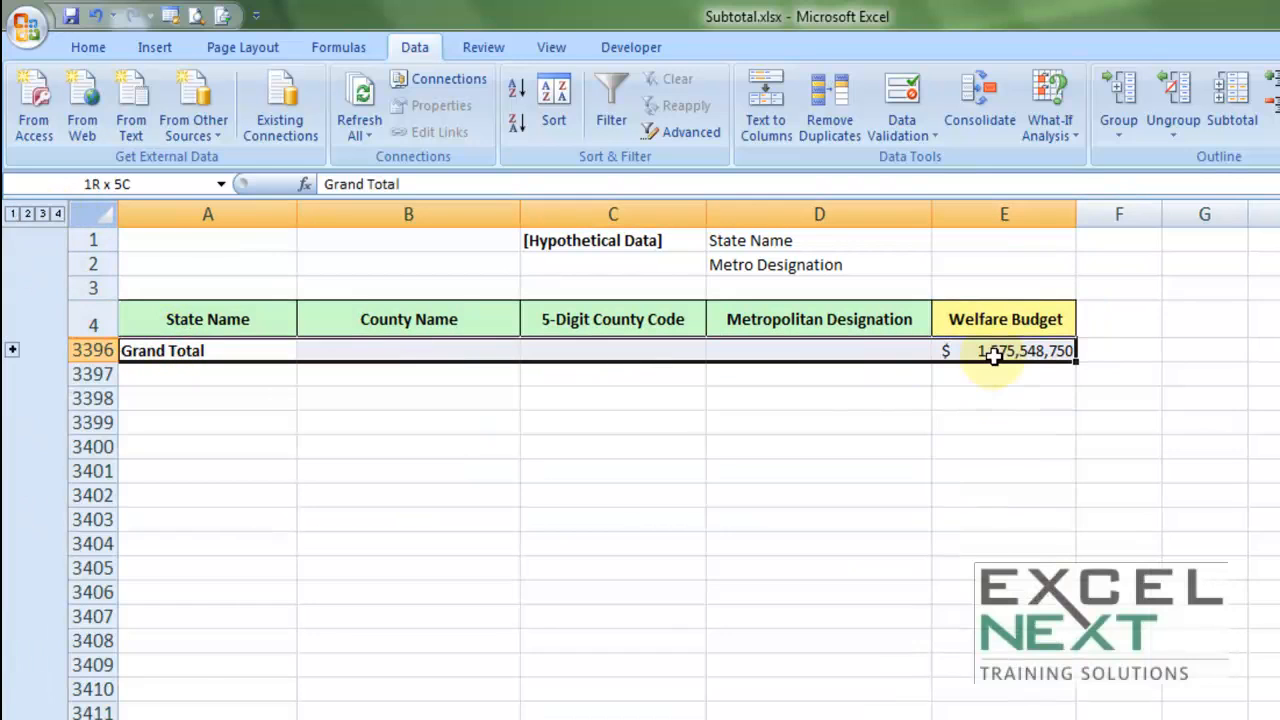
click(27, 213)
drag(192, 348, 148, 700)
drag(768, 715, 975, 712)
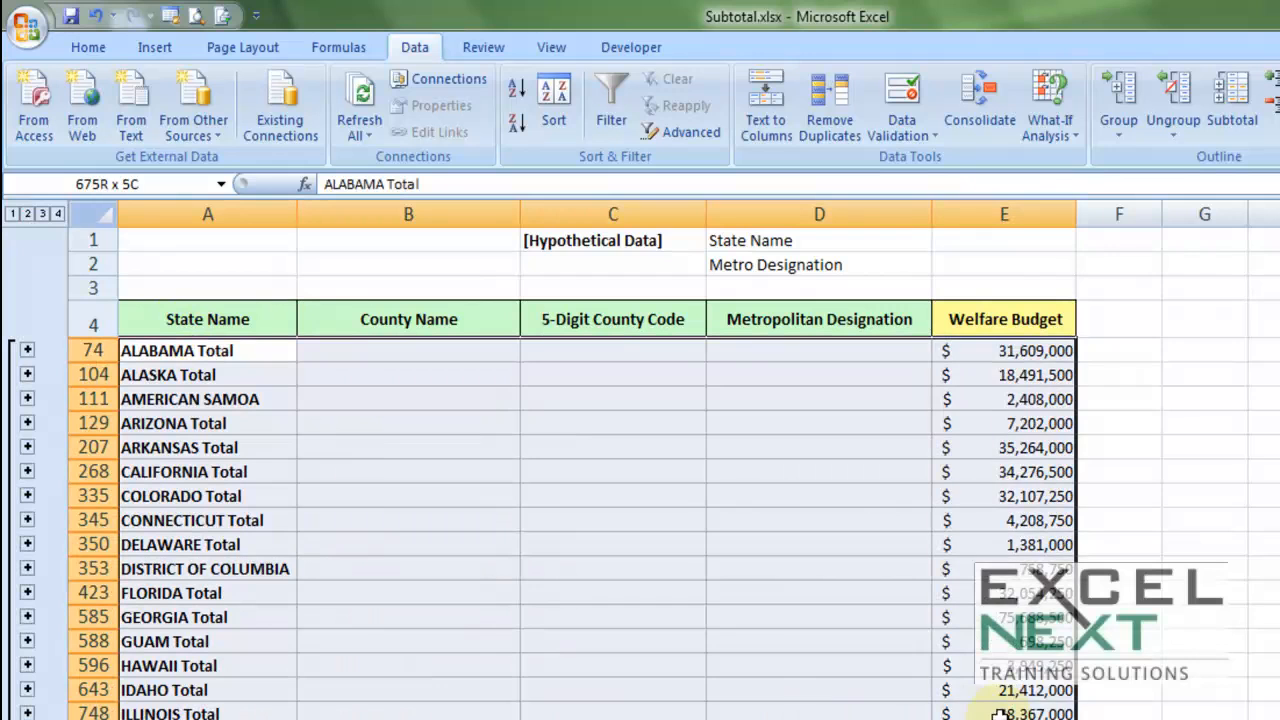
click(43, 214)
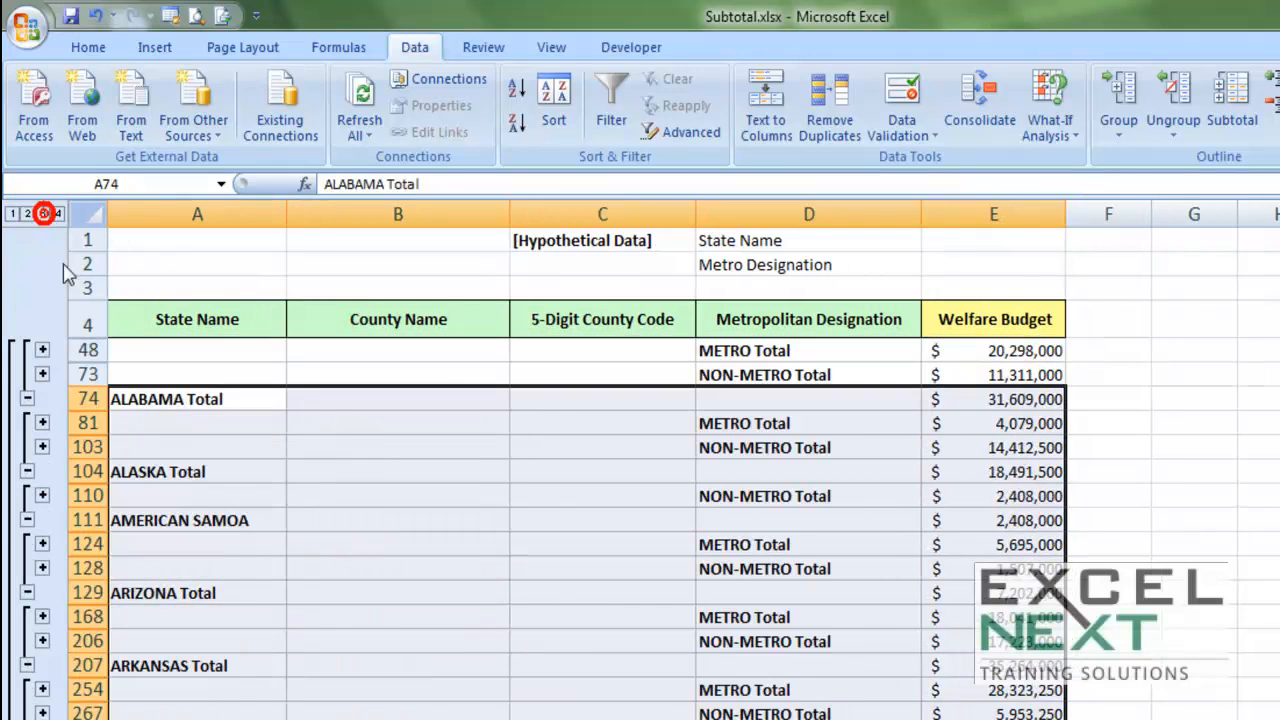
Step: Review the Alabama state total row and its METRO and NON-METRO total cells
drag(171, 400, 957, 401)
click(831, 349)
click(818, 374)
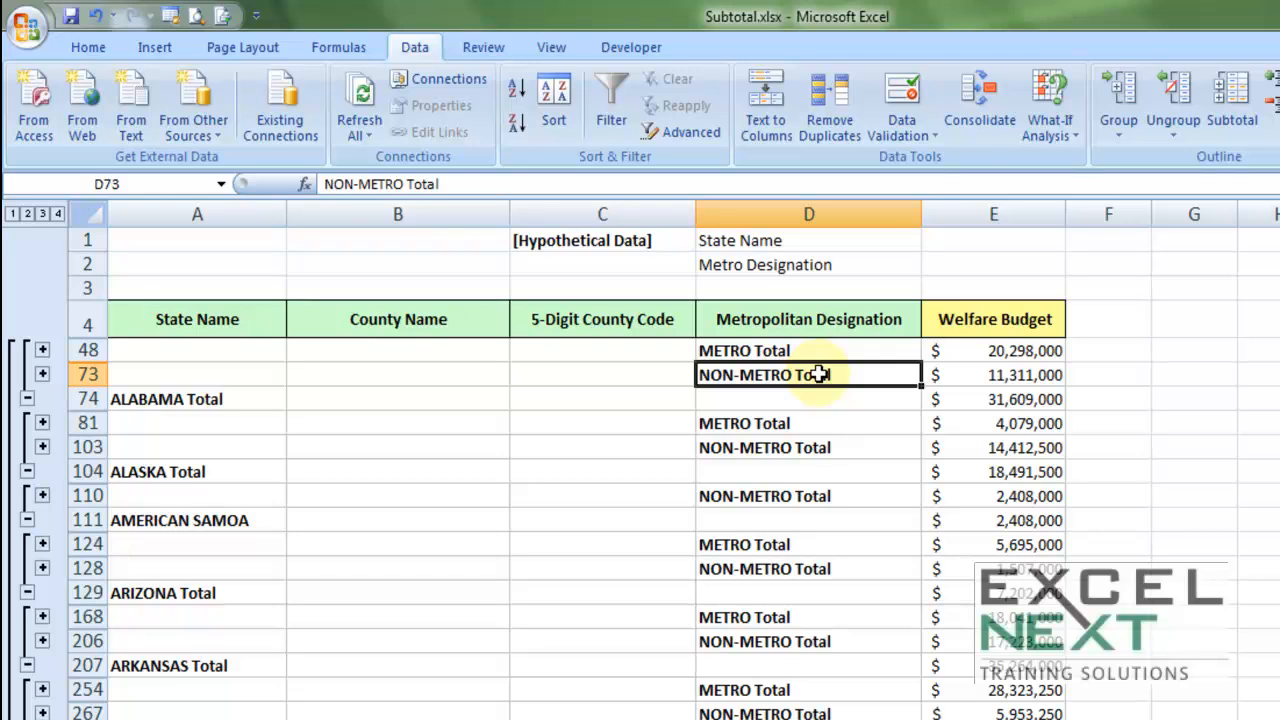
Step: Inspect the Subtotal settings for the whole table, including Replace current subtotals, and leave the dialog without applying anything
key(ctrl+a)
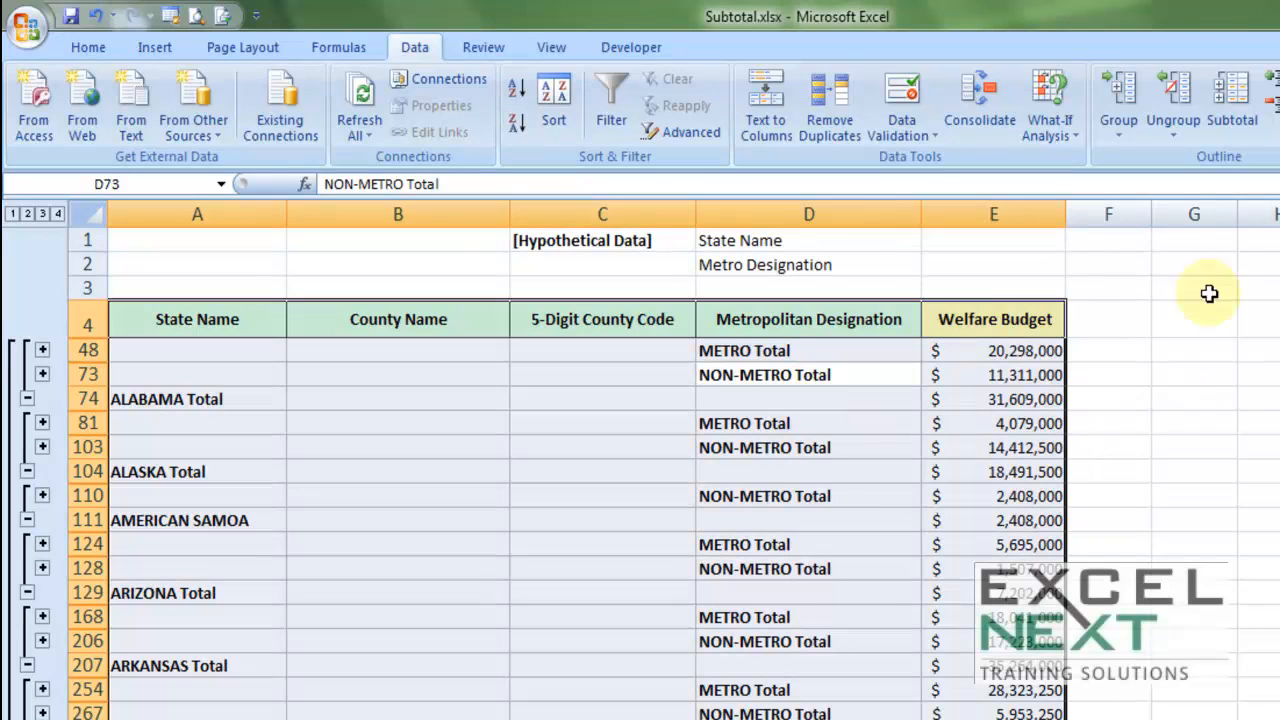
click(1236, 105)
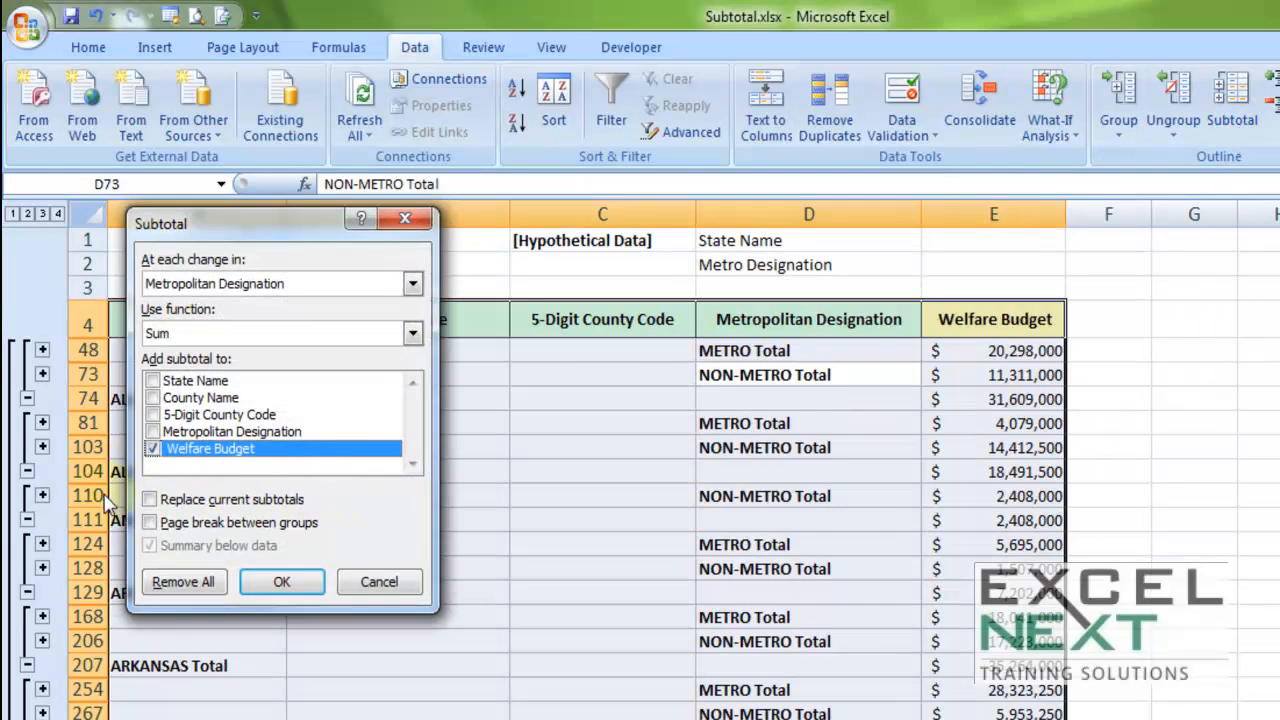
click(378, 588)
click(610, 496)
click(610, 496)
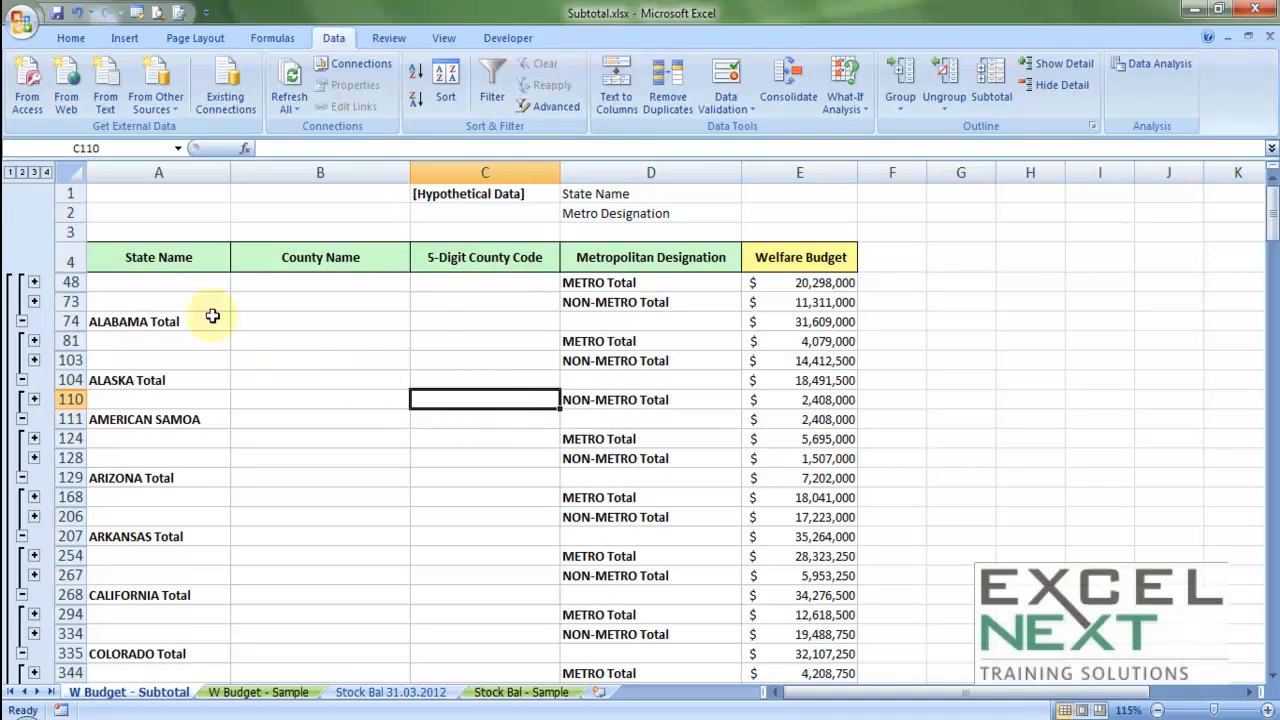
Step: Compare Alabama's state total row with its METRO and NON-METRO rows, and view the W Budget - Sample sheet
drag(183, 319, 786, 320)
drag(188, 277, 787, 295)
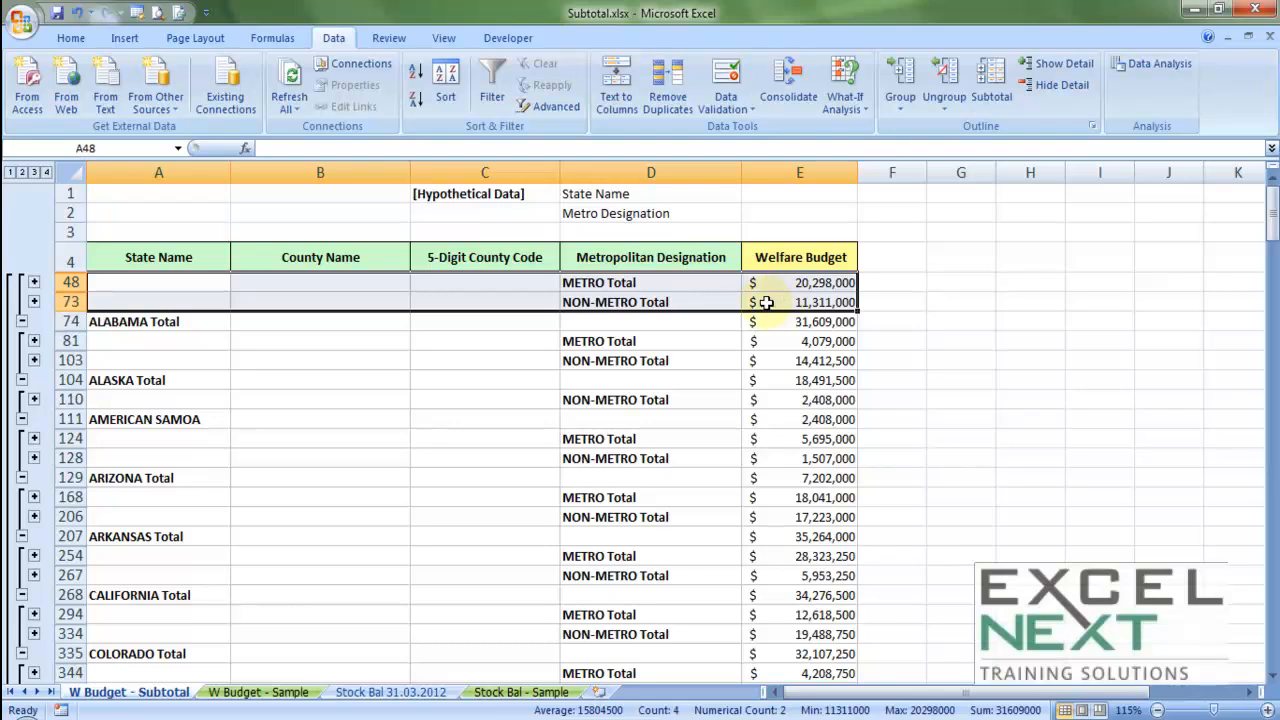
click(245, 693)
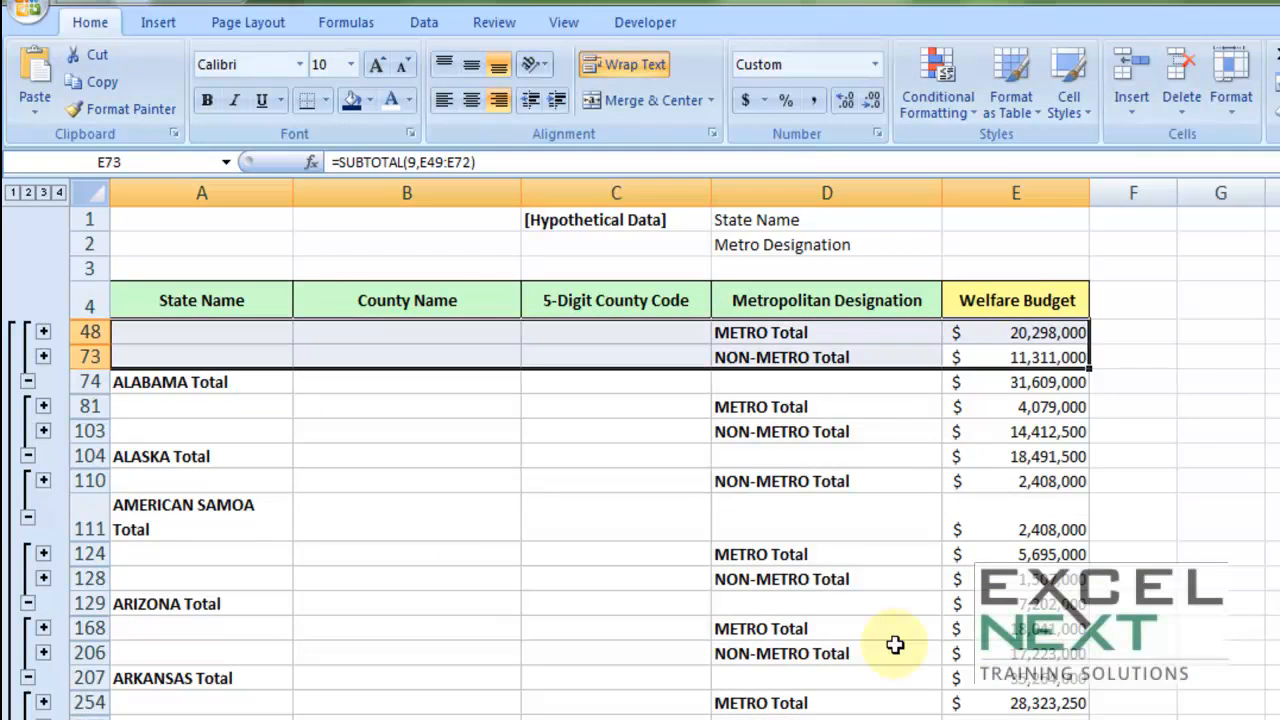
Step: Fill all subtotal rows shown at outline level 3 with light gray, restricting the selection to visible cells only through Go To Special
click(42, 192)
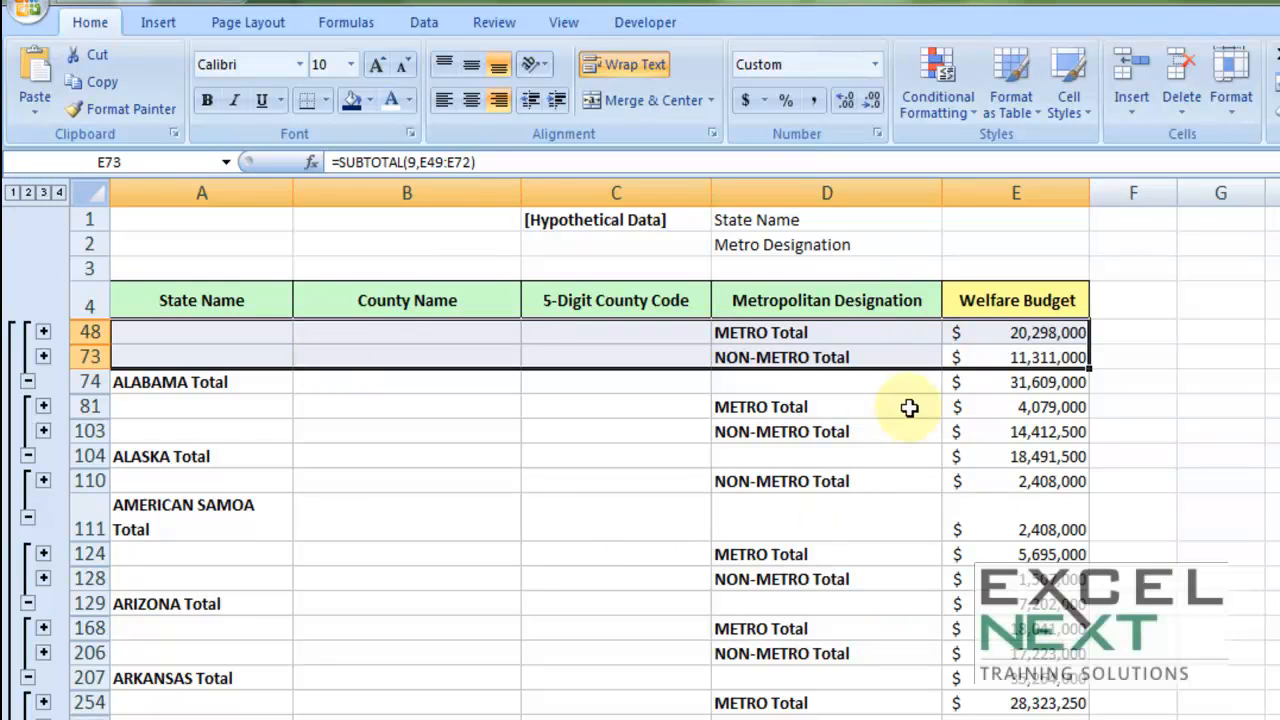
drag(1000, 340, 206, 606)
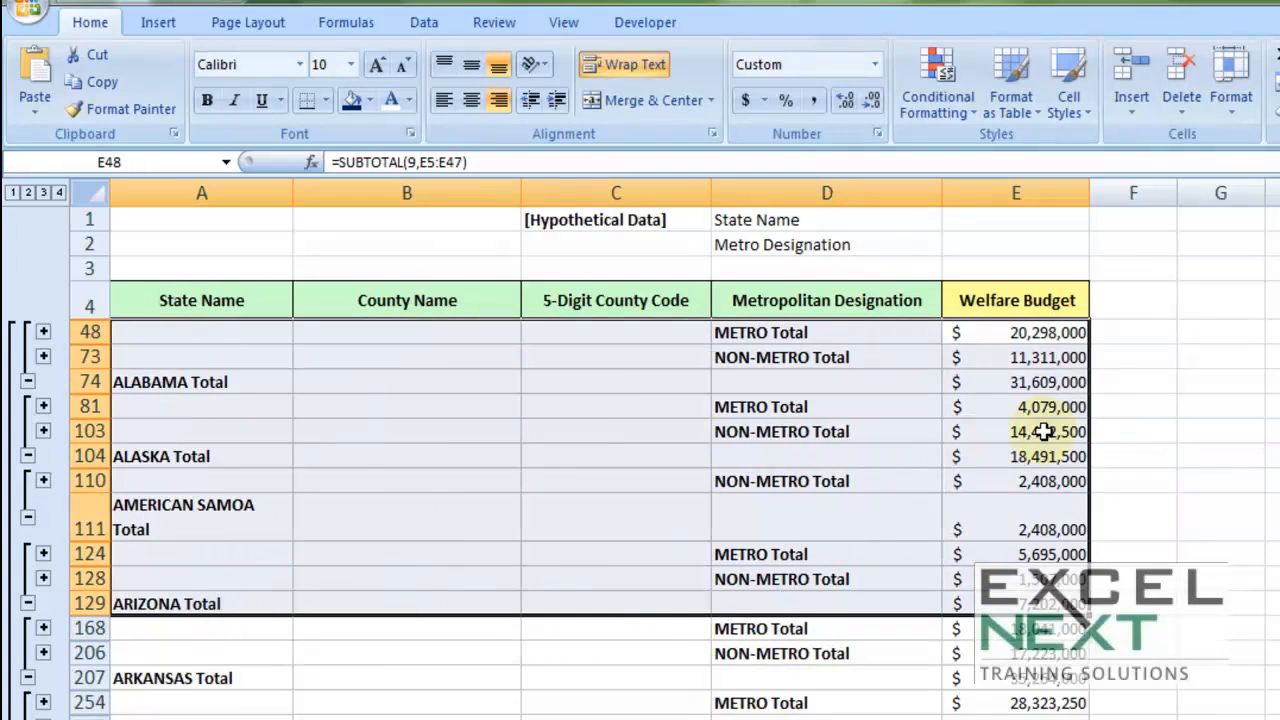
drag(1043, 333, 221, 334)
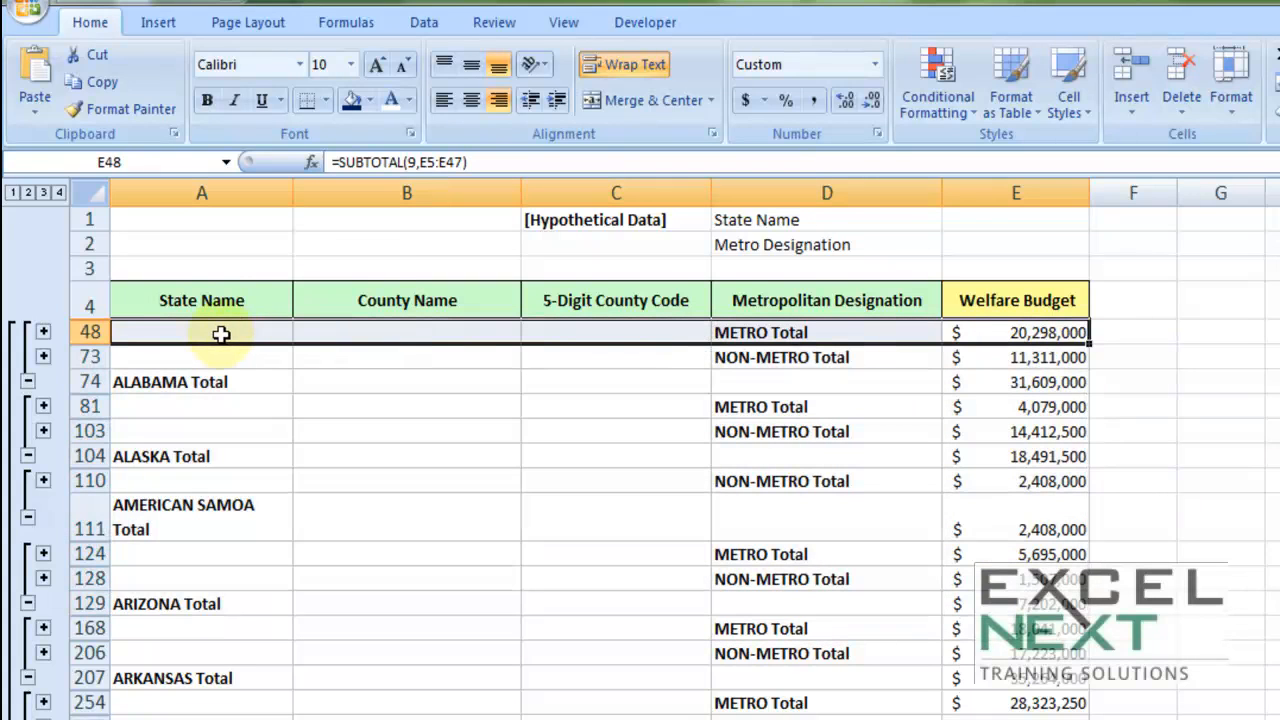
key(ctrl+shift+Down)
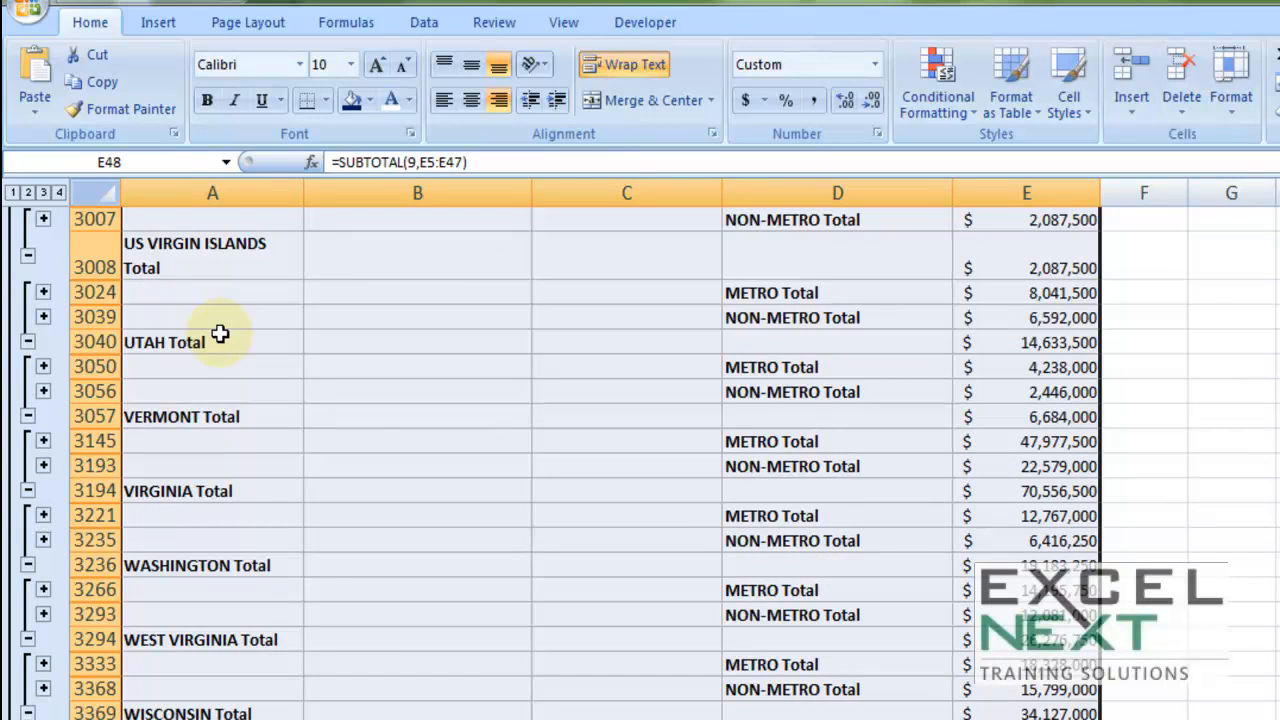
key(F5)
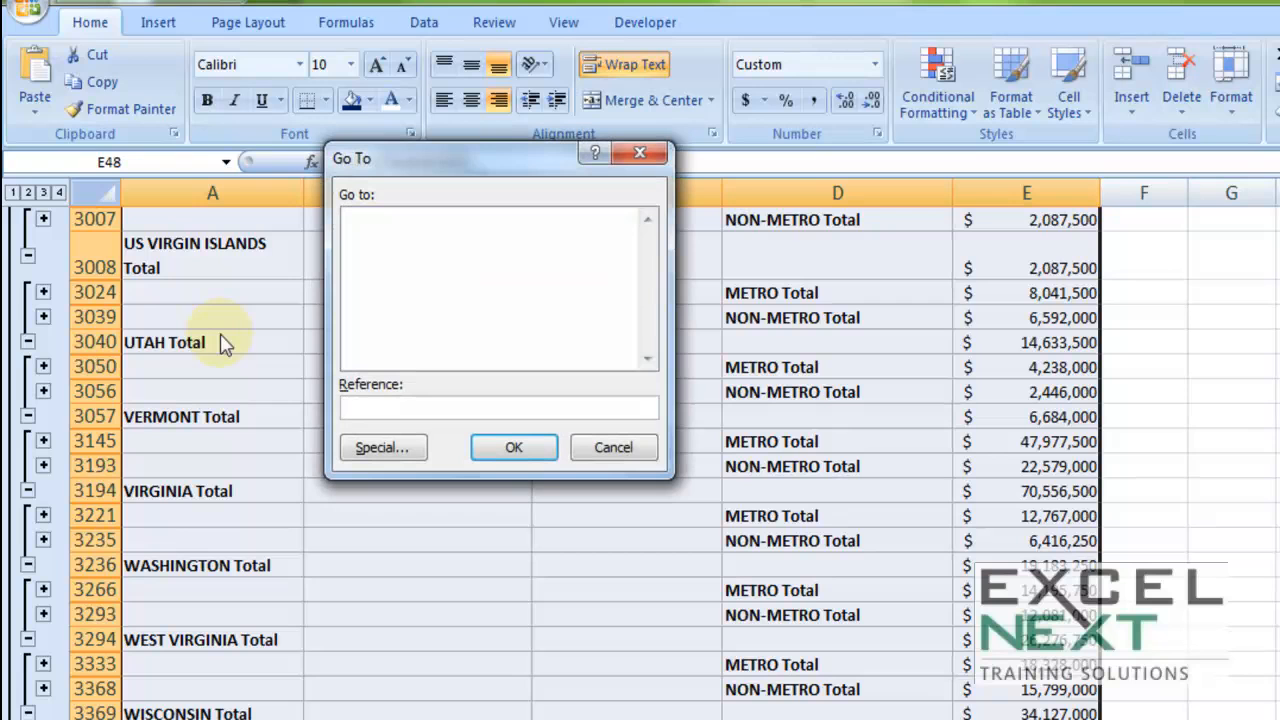
click(367, 449)
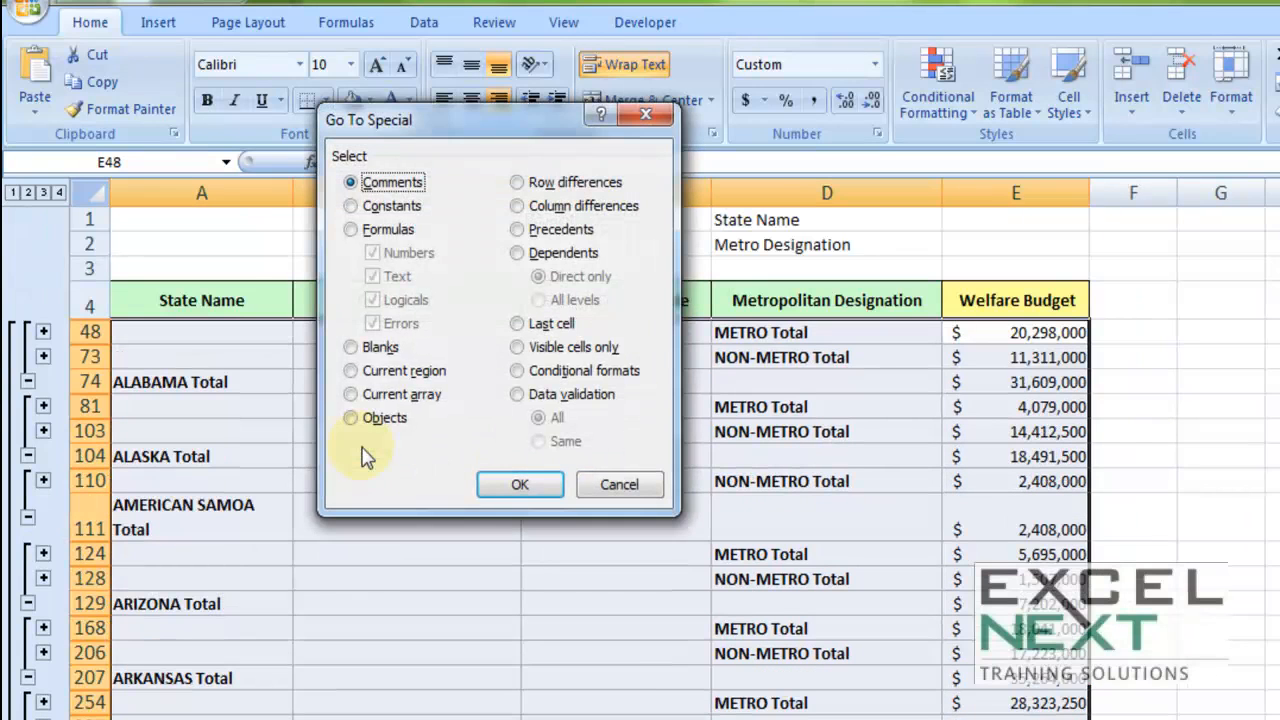
click(519, 349)
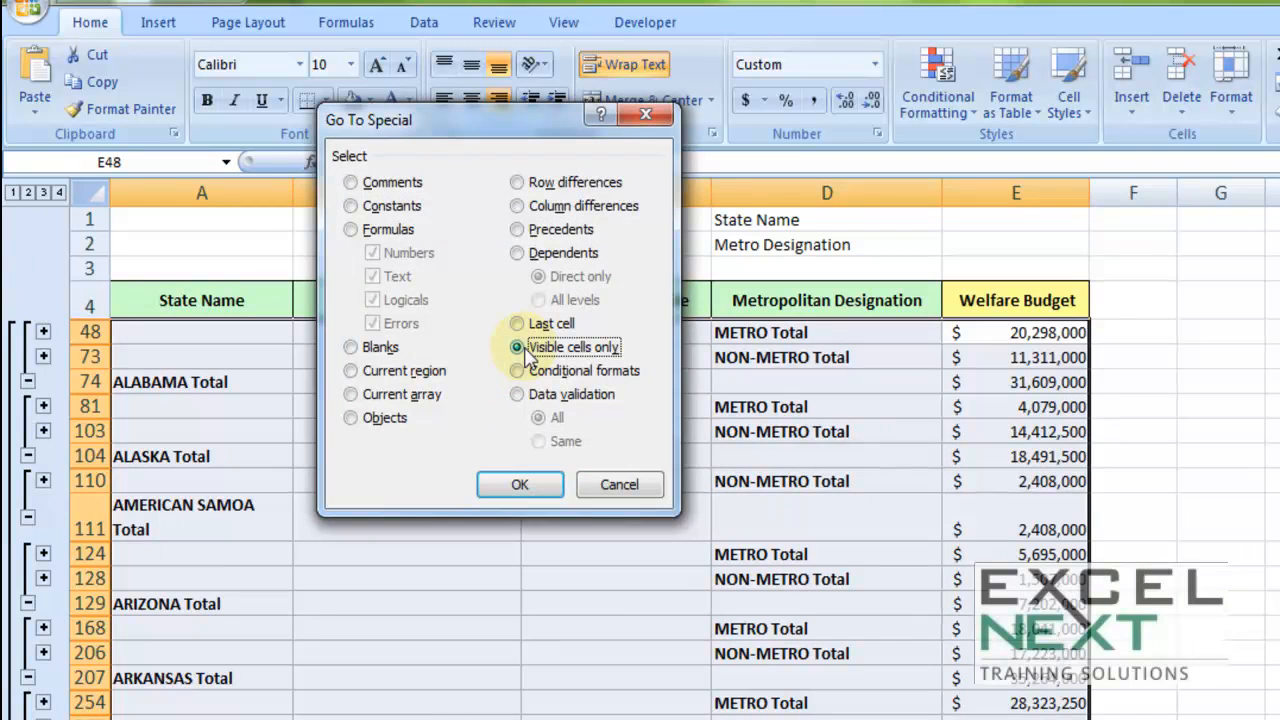
click(521, 482)
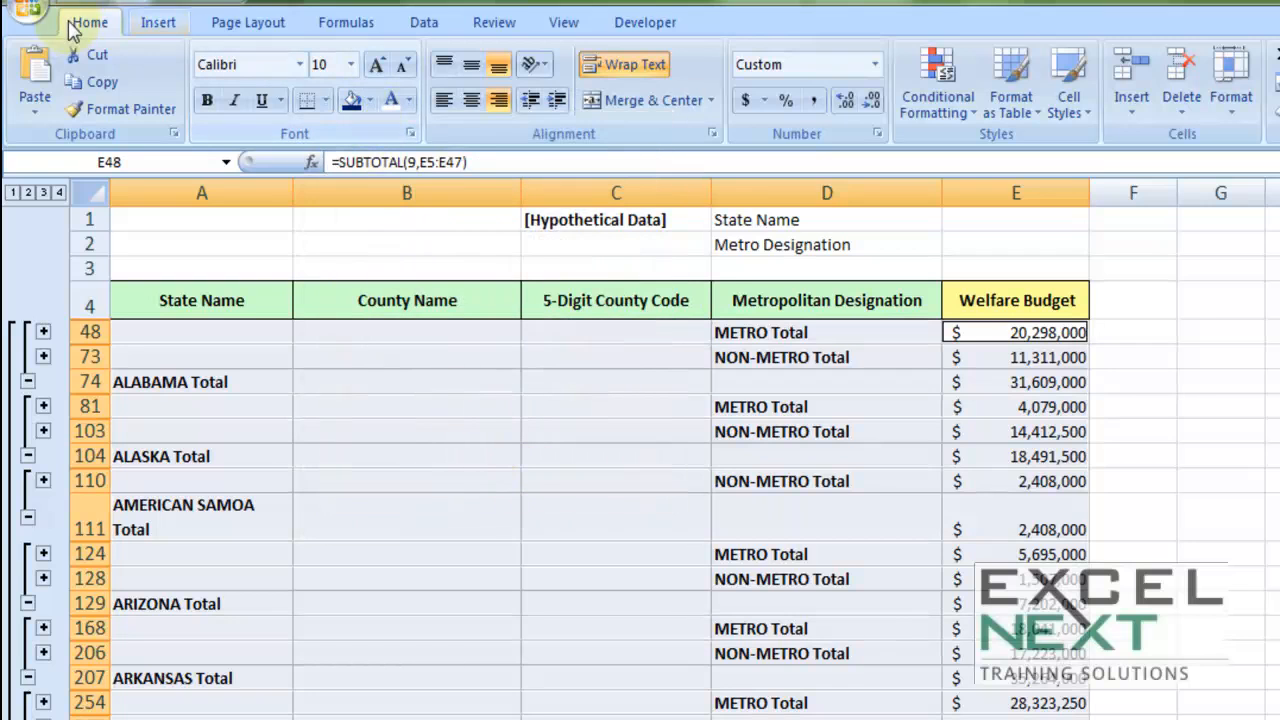
click(370, 100)
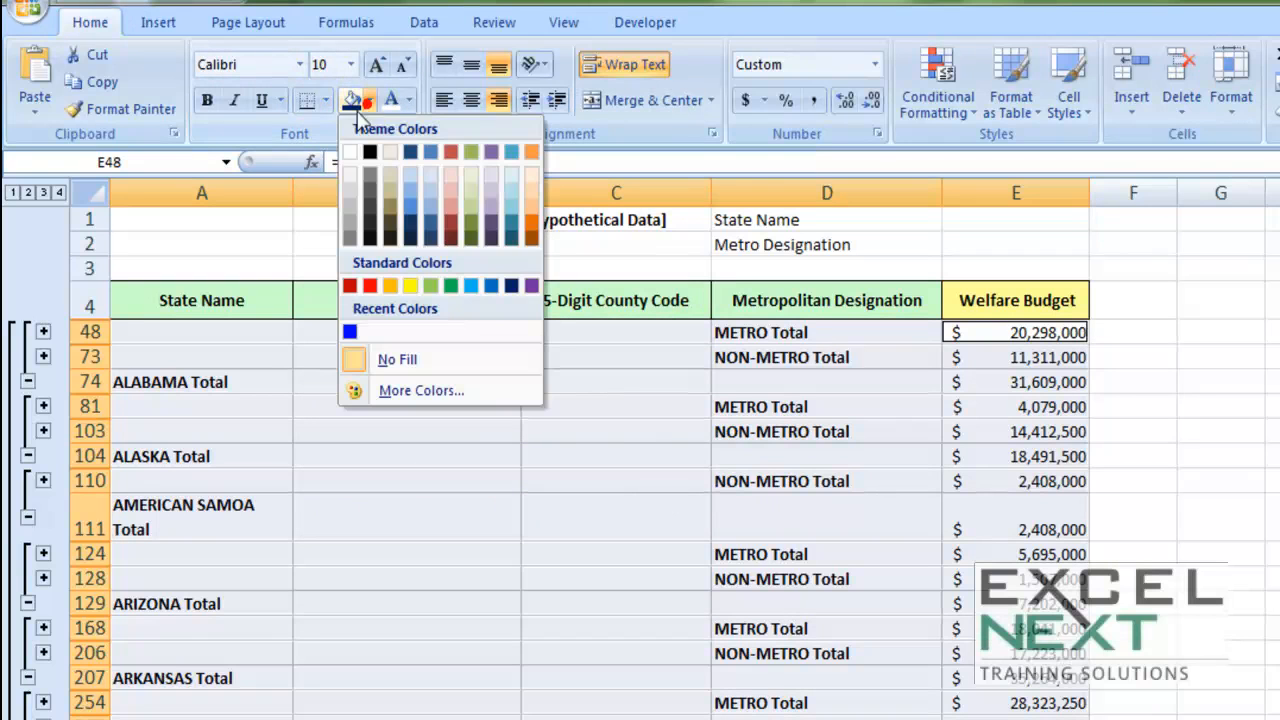
click(347, 185)
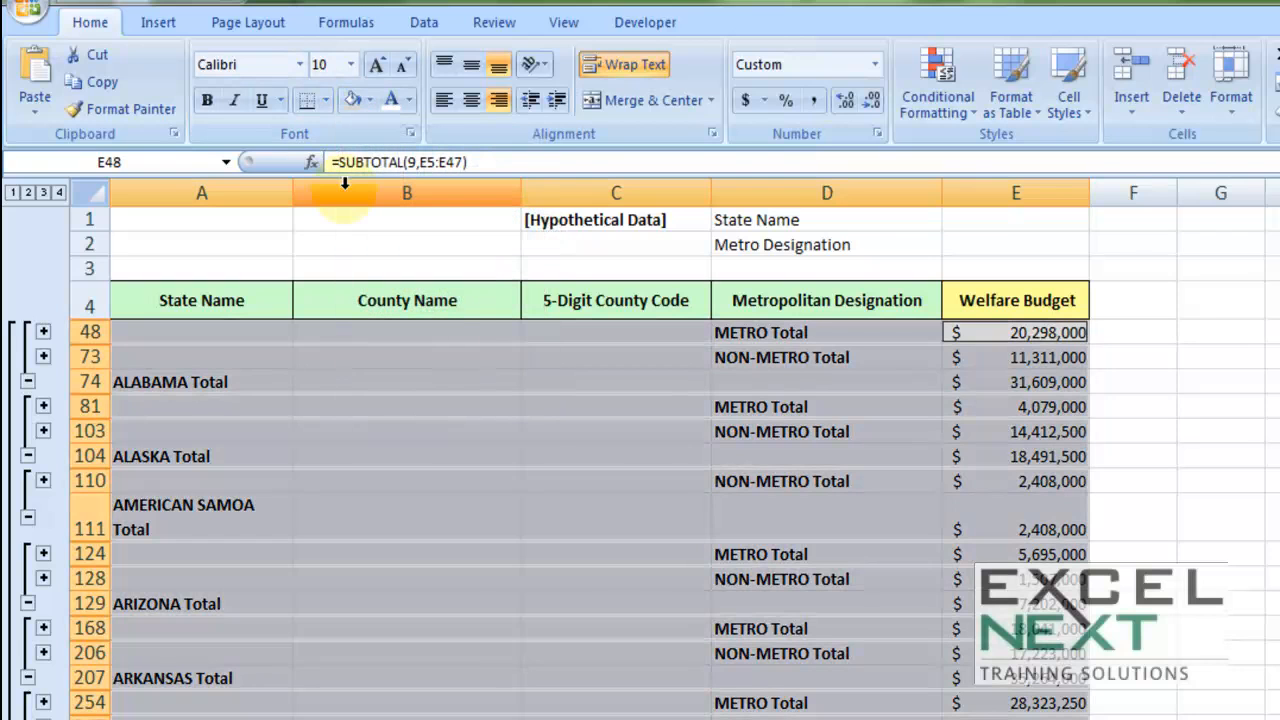
click(378, 455)
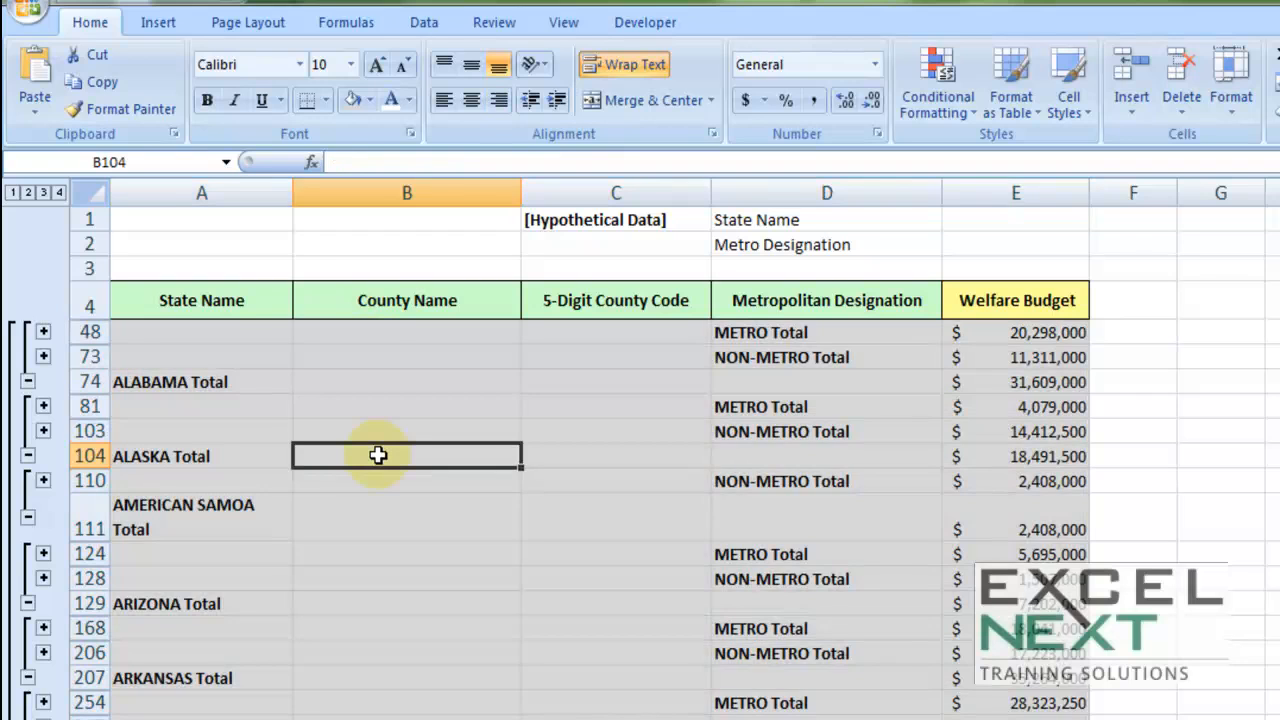
Step: Expand Alabama's NON-METRO group to check the formatting of its county rows, and return the outline to level 3
click(43, 356)
scroll(57, 551, down, 3)
scroll(45, 500, up, 5)
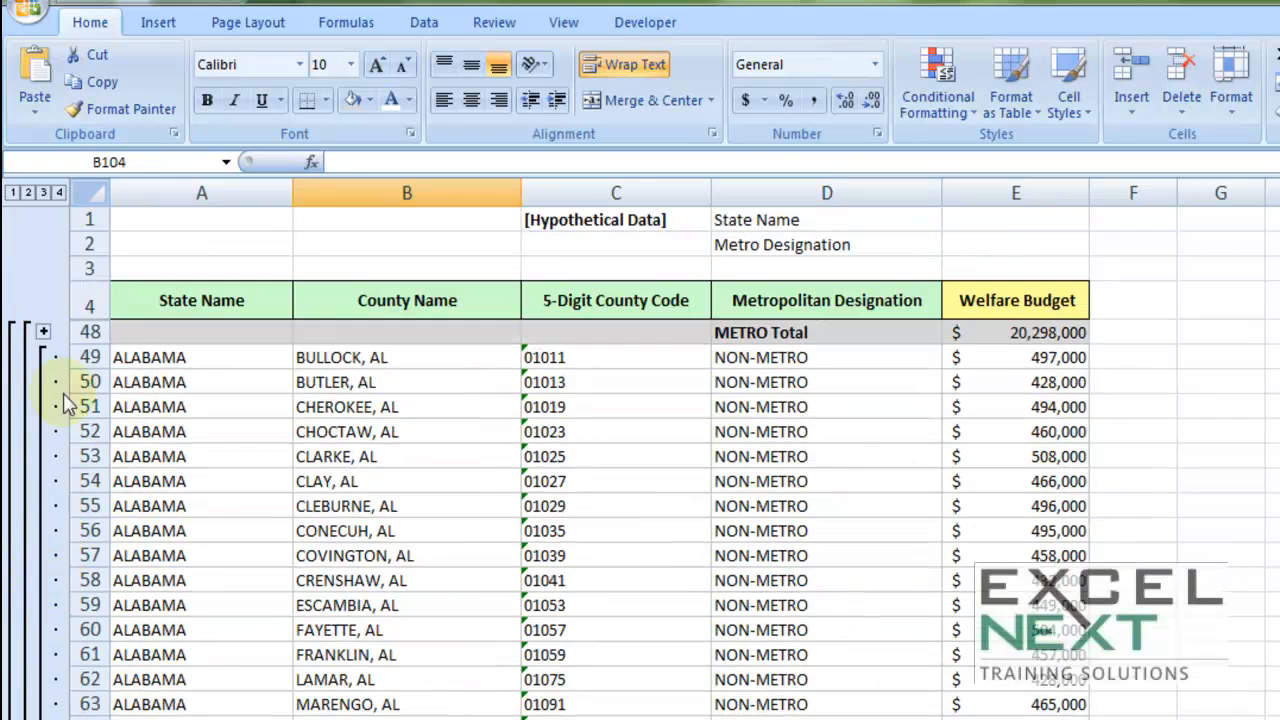
click(44, 192)
Step: Examine the gray METRO, NON-METRO and state total rows for Alabama
drag(232, 333, 971, 360)
drag(766, 335, 766, 357)
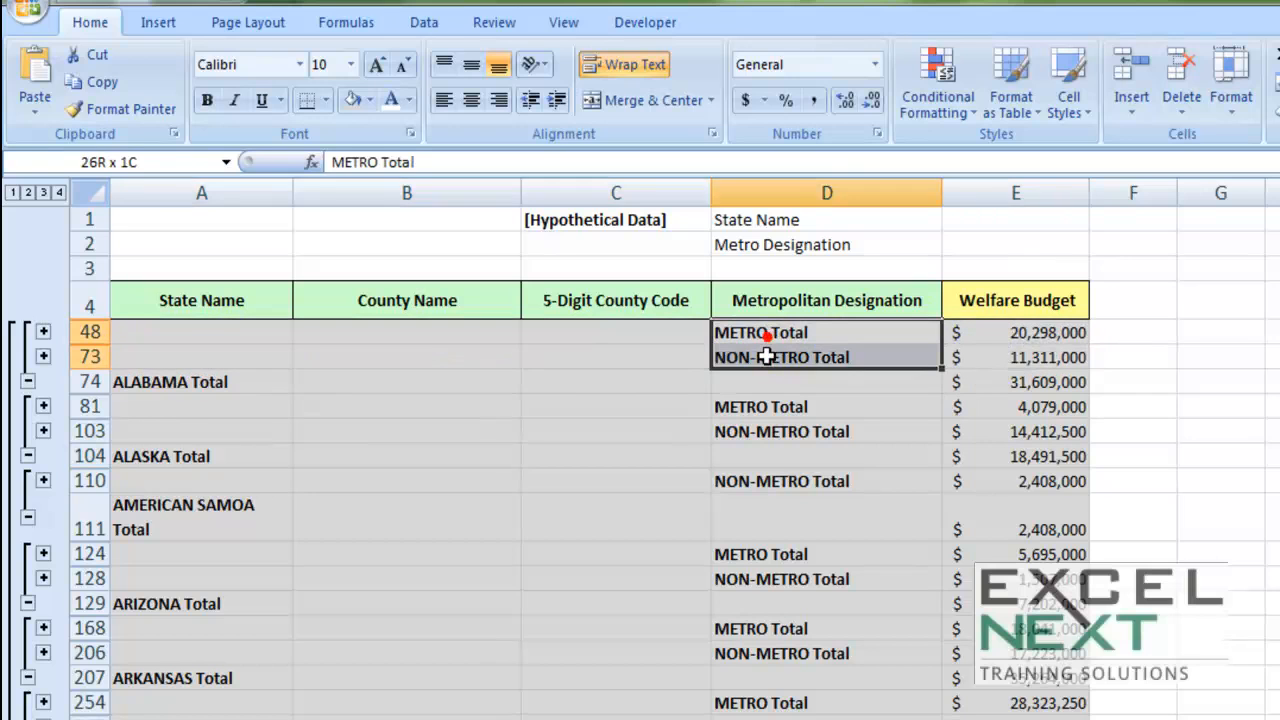
drag(203, 381, 990, 373)
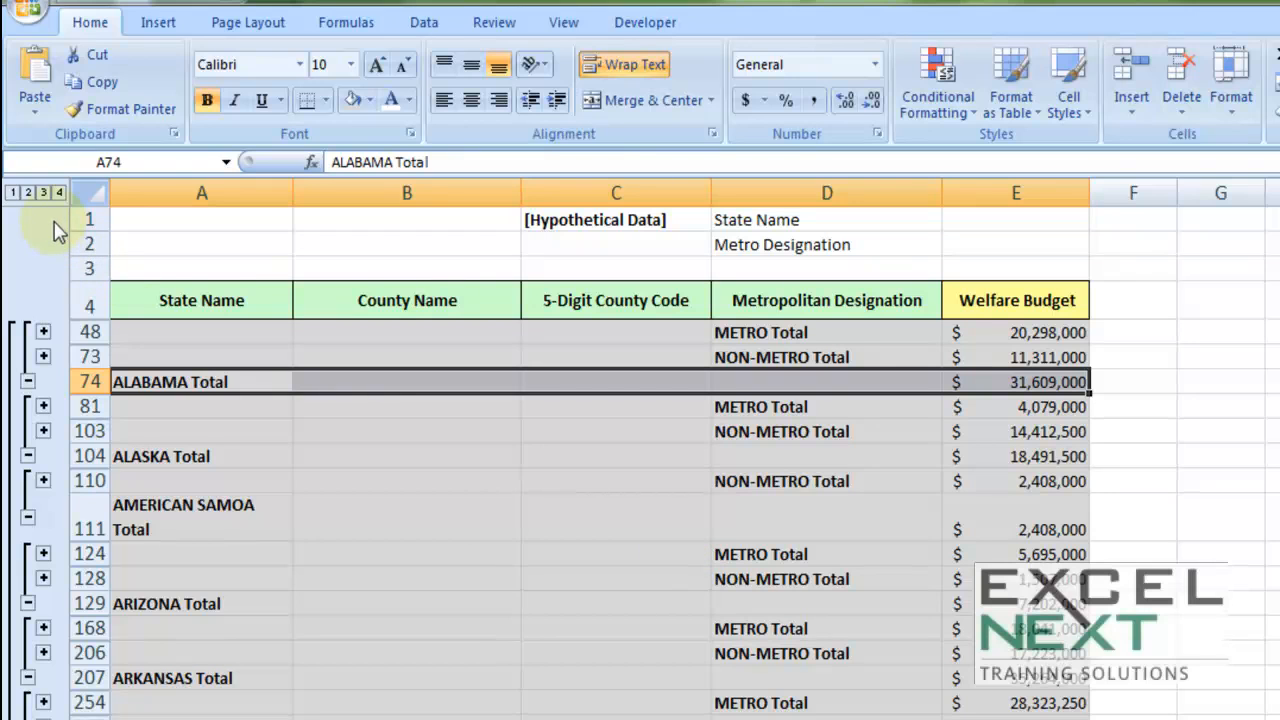
Step: Collapse the outline to level 2 and fill only the visible state total rows with the standard dark blue, using Visible cells only
click(27, 195)
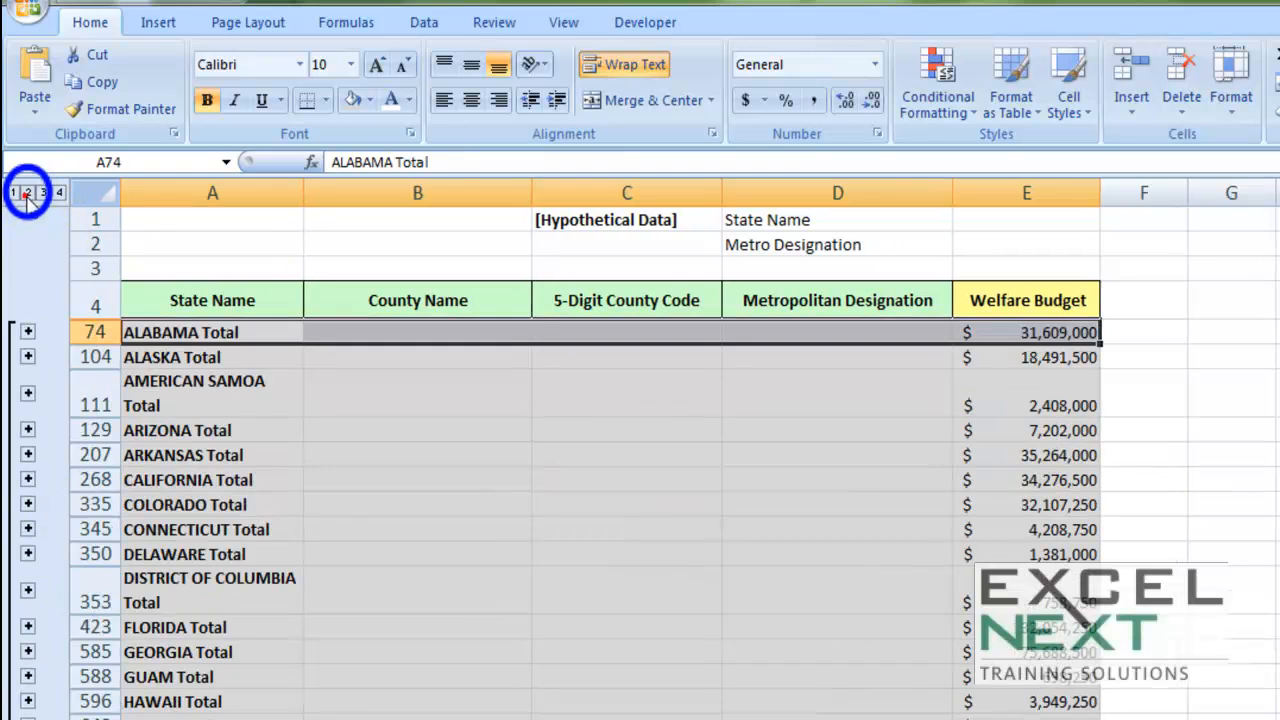
click(383, 462)
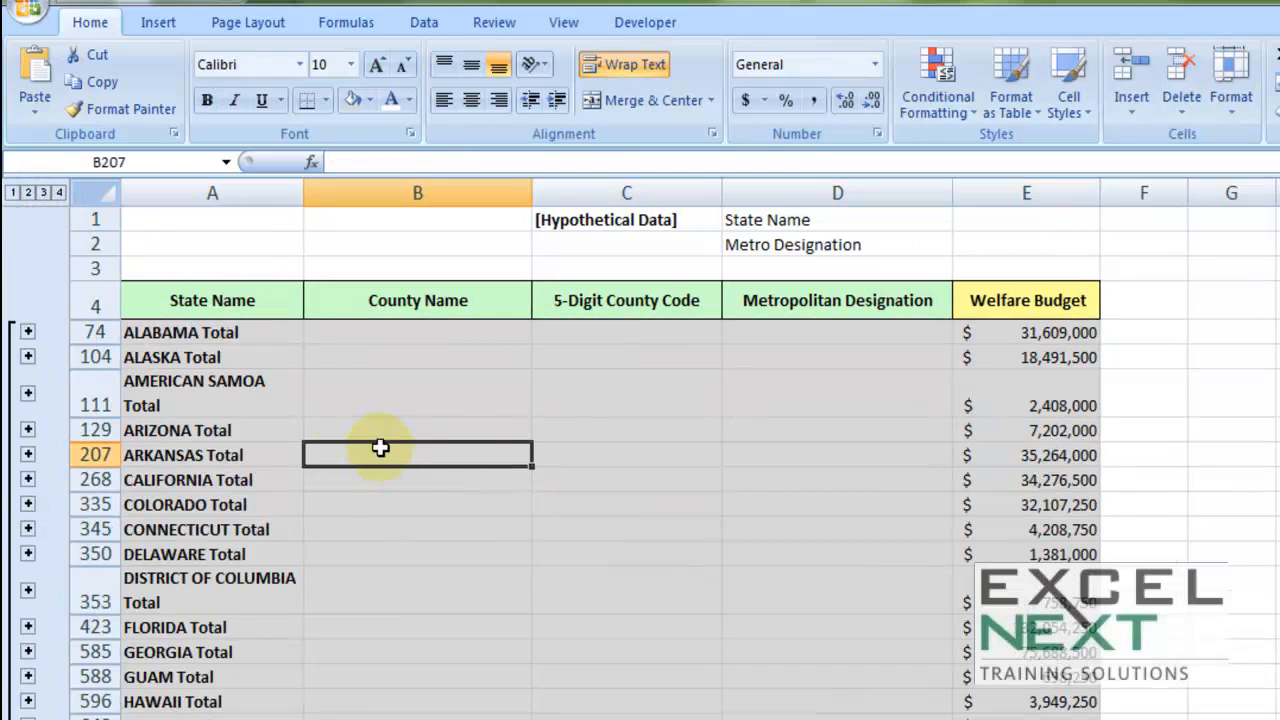
drag(257, 336, 1016, 346)
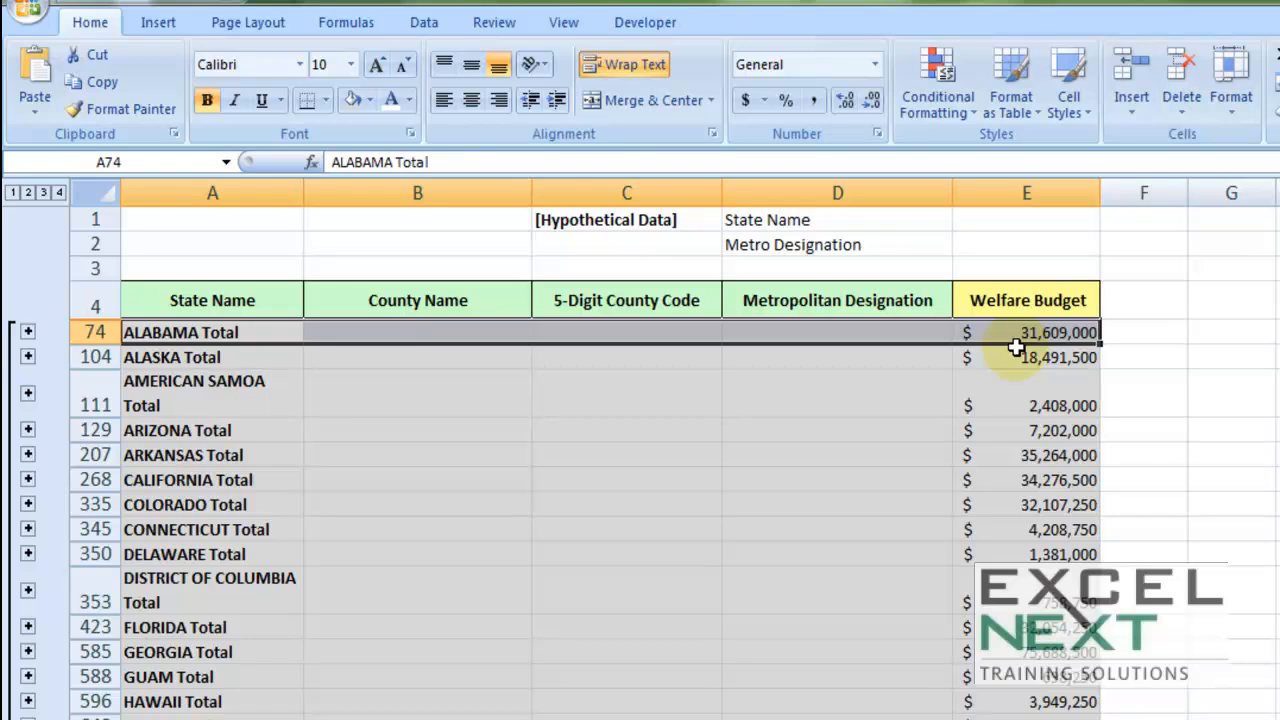
click(886, 382)
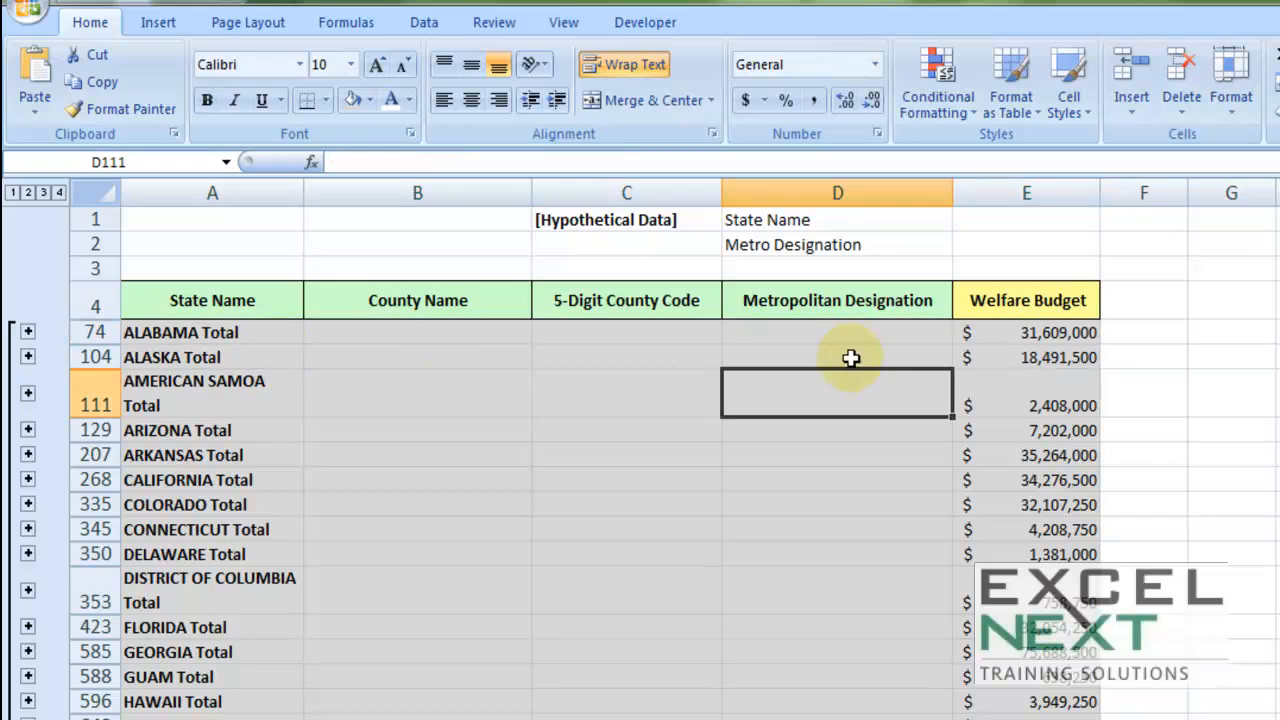
drag(1001, 330, 133, 332)
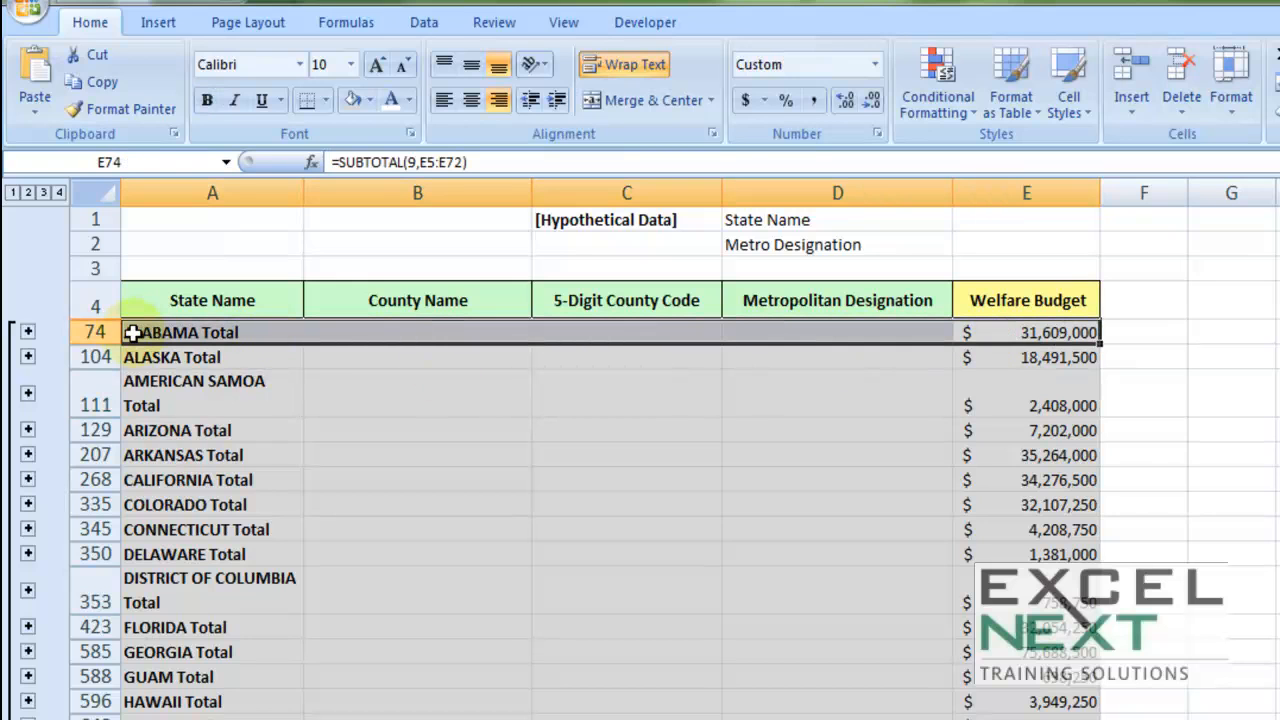
key(ctrl+shift+Down)
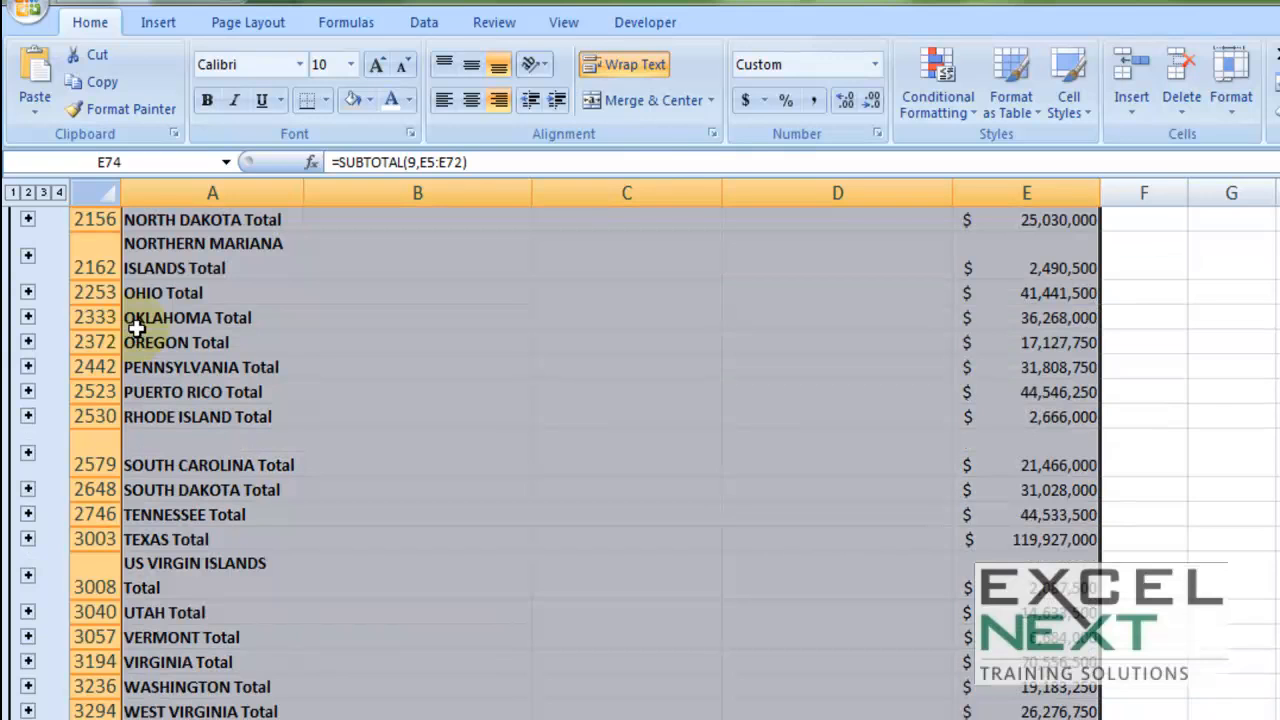
key(F5)
click(370, 473)
click(540, 347)
click(520, 484)
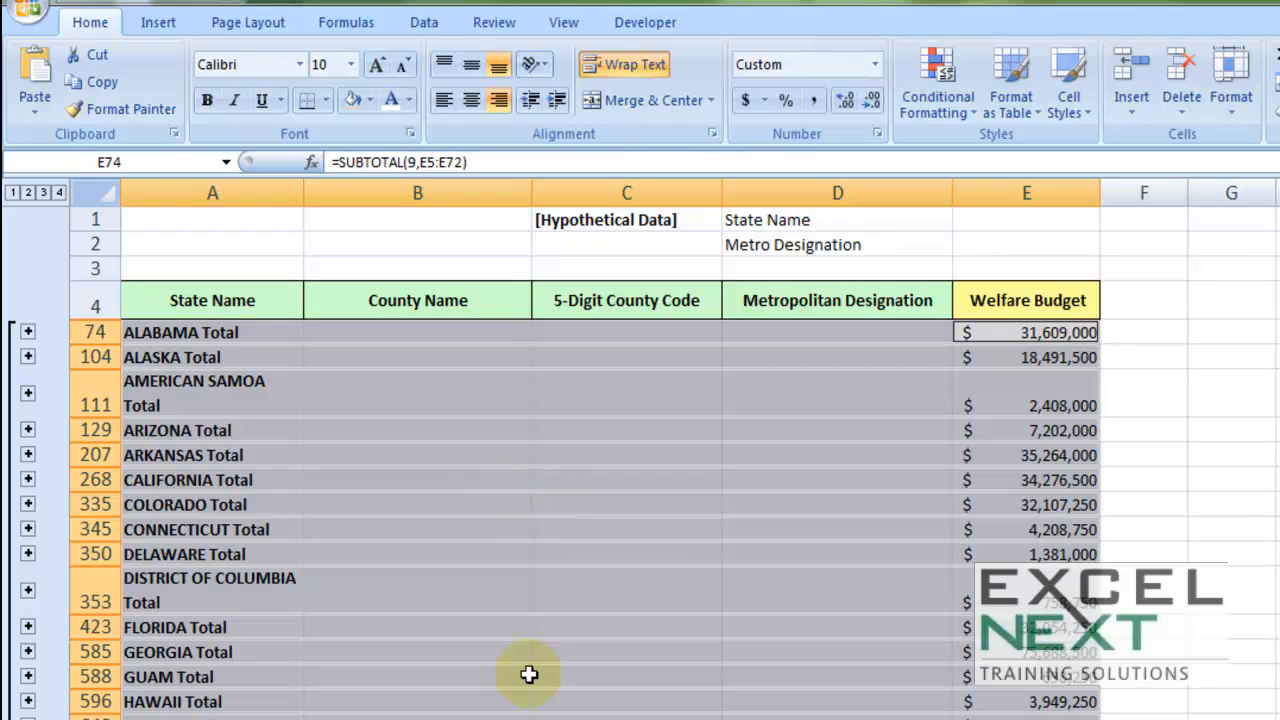
click(370, 101)
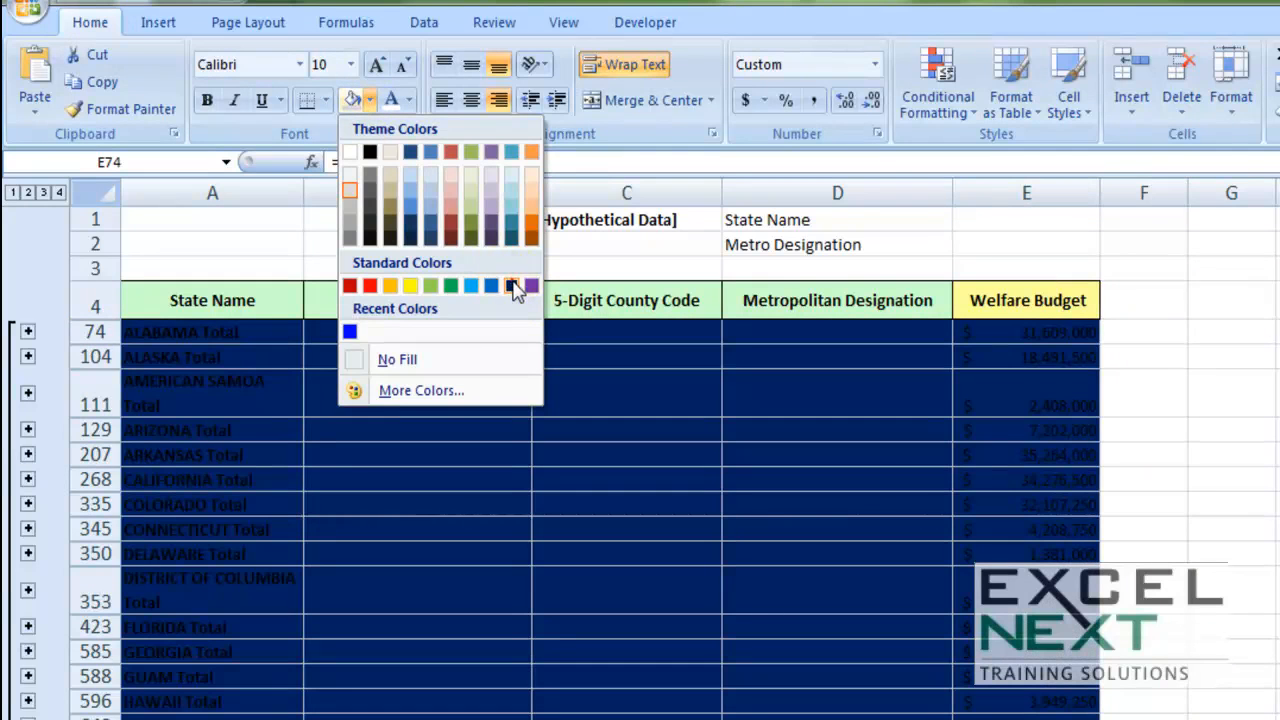
click(510, 285)
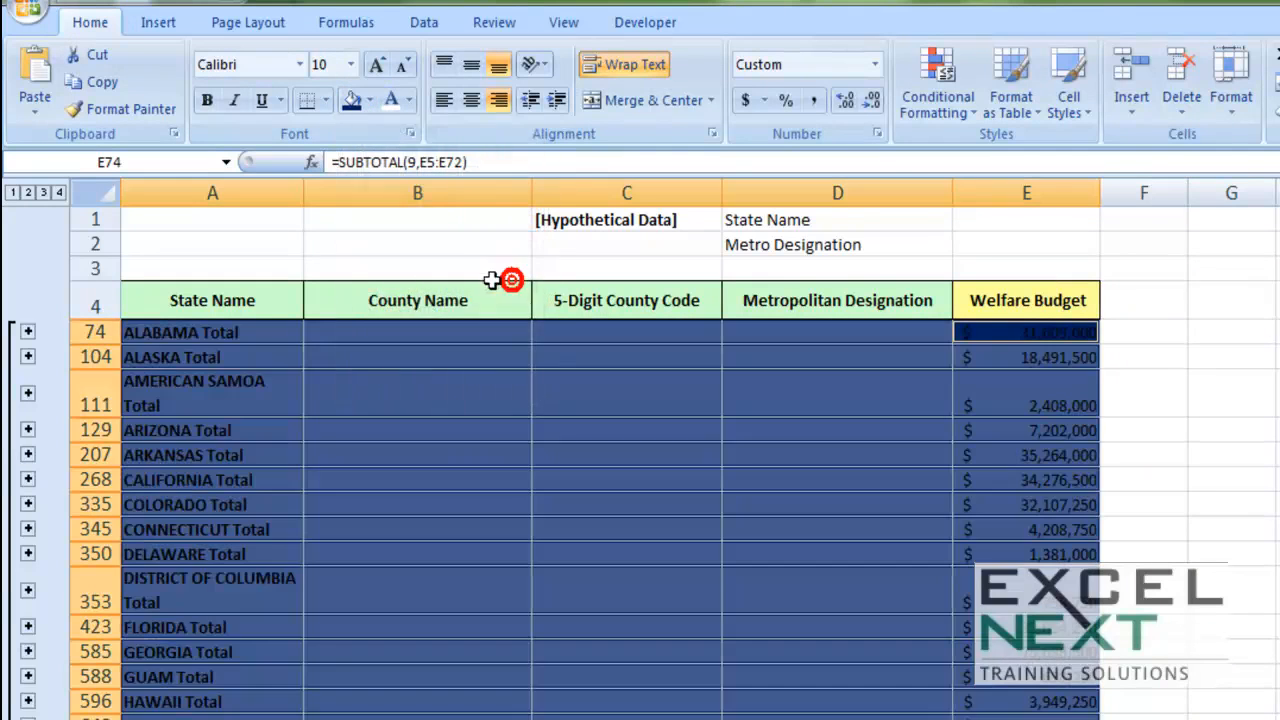
Step: Set the font color of the dark blue state total rows to white
click(409, 100)
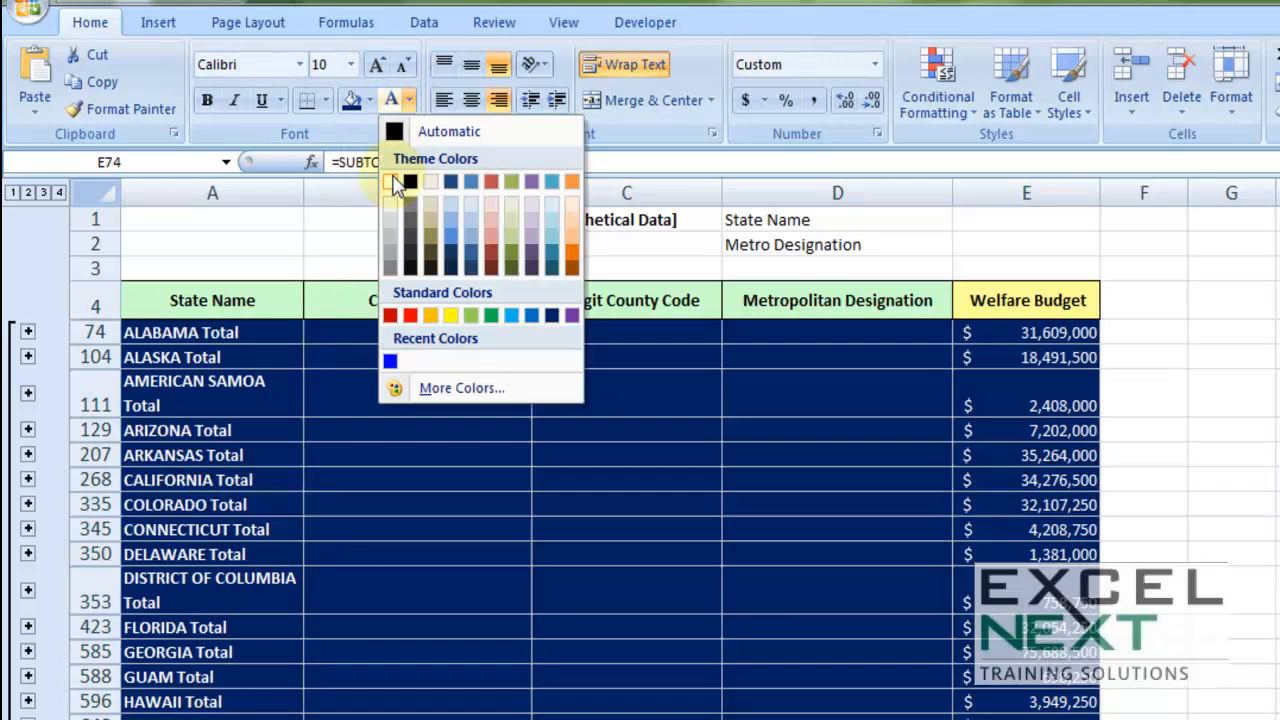
click(392, 175)
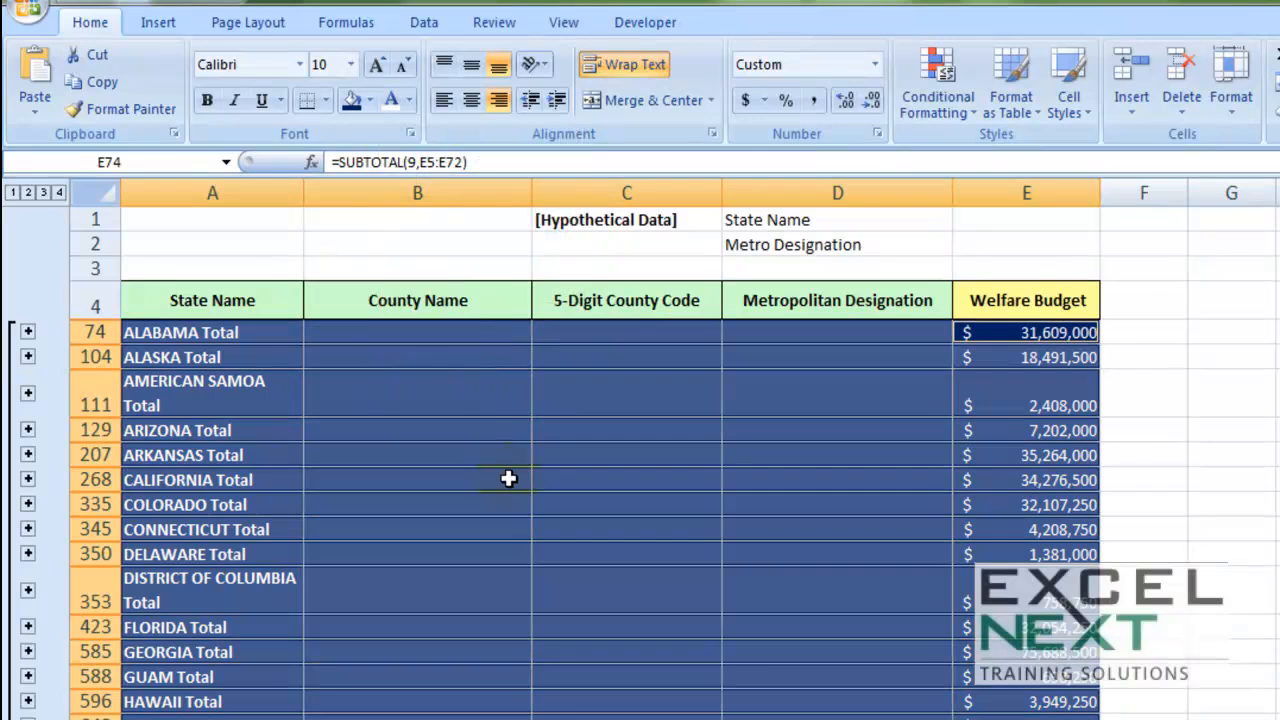
click(495, 400)
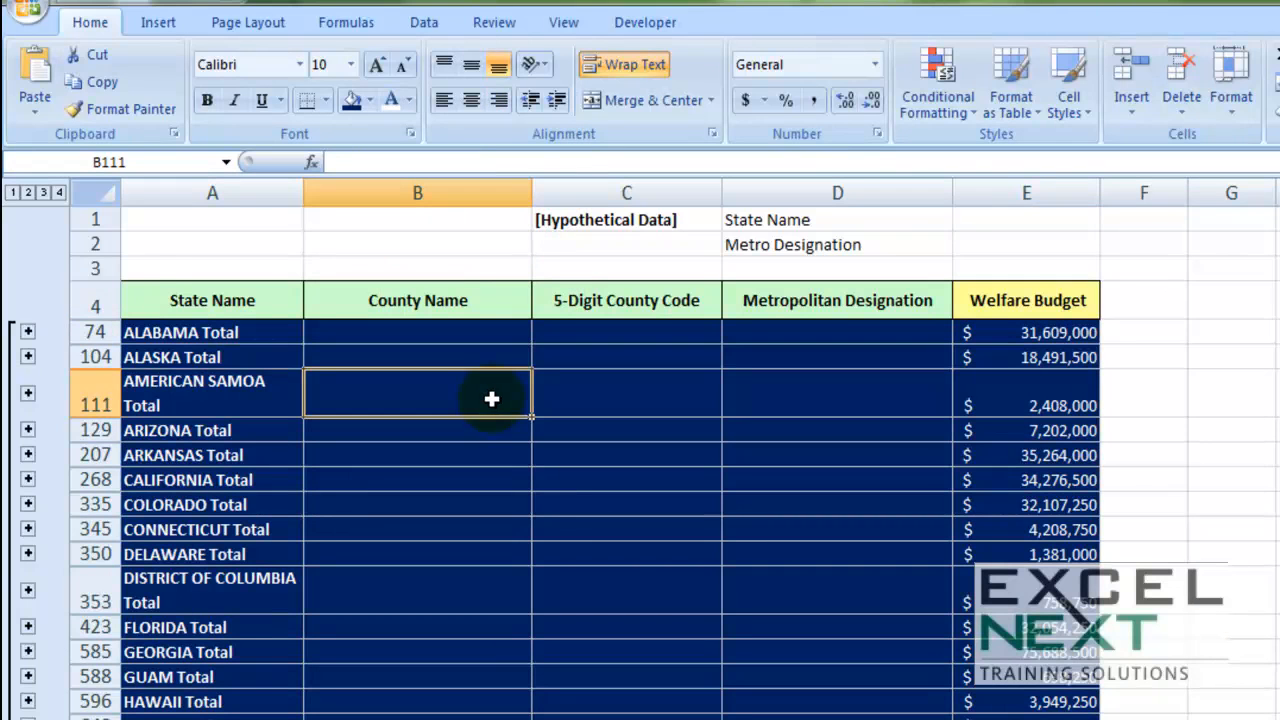
Step: Show outline level 3 and level 4, and examine the colored subtotal rows among the county records
click(44, 193)
click(583, 553)
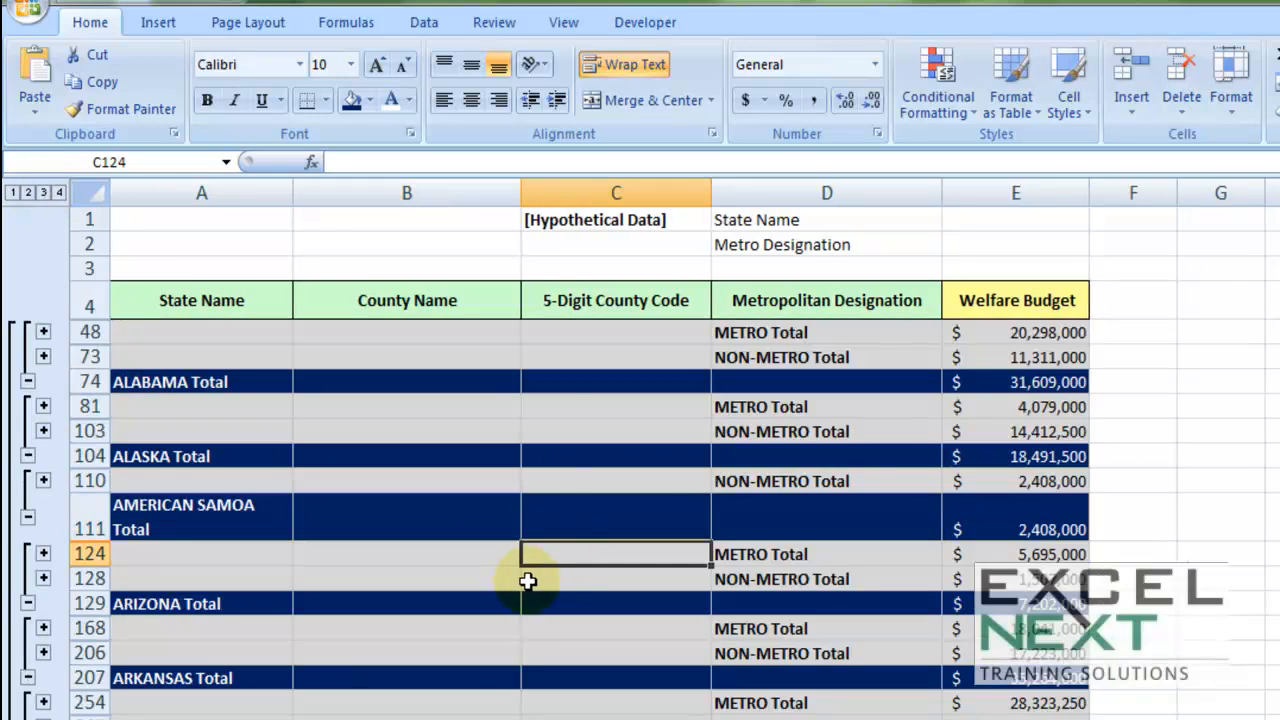
click(60, 193)
scroll(412, 458, down, 13)
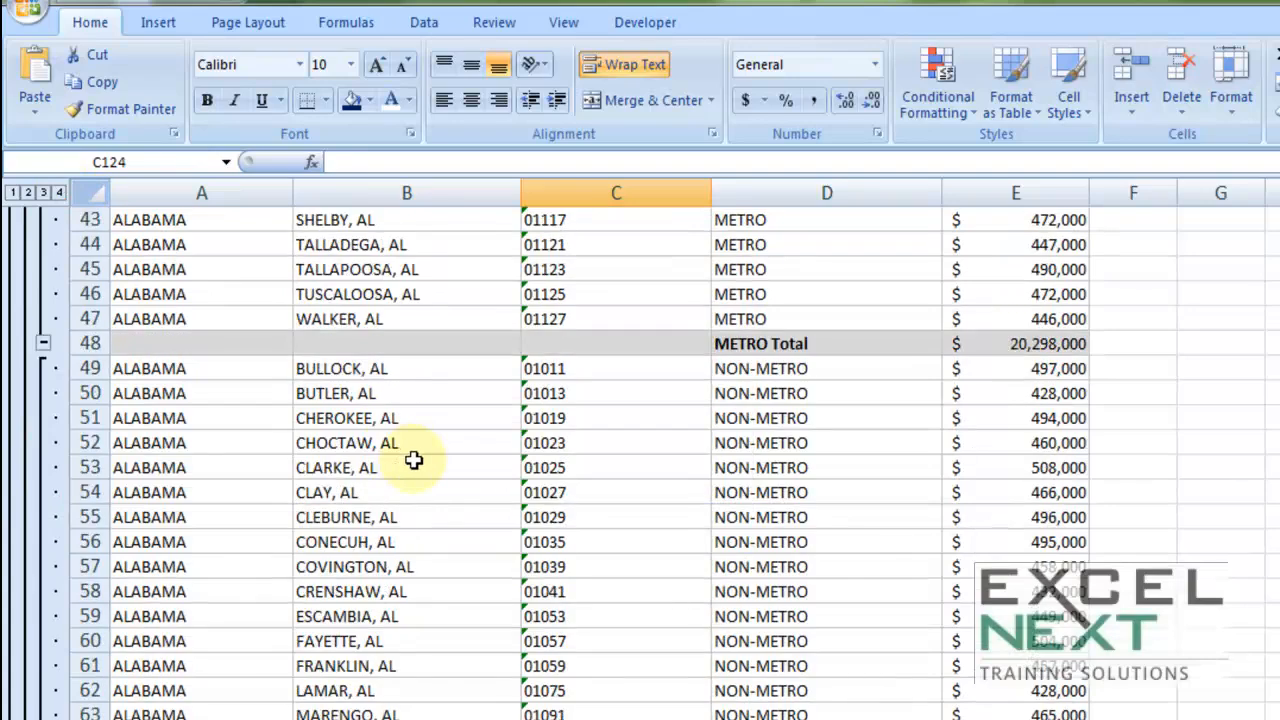
scroll(412, 458, down, 19)
scroll(406, 463, down, 20)
scroll(400, 467, down, 3)
scroll(400, 466, up, 20)
scroll(396, 466, up, 20)
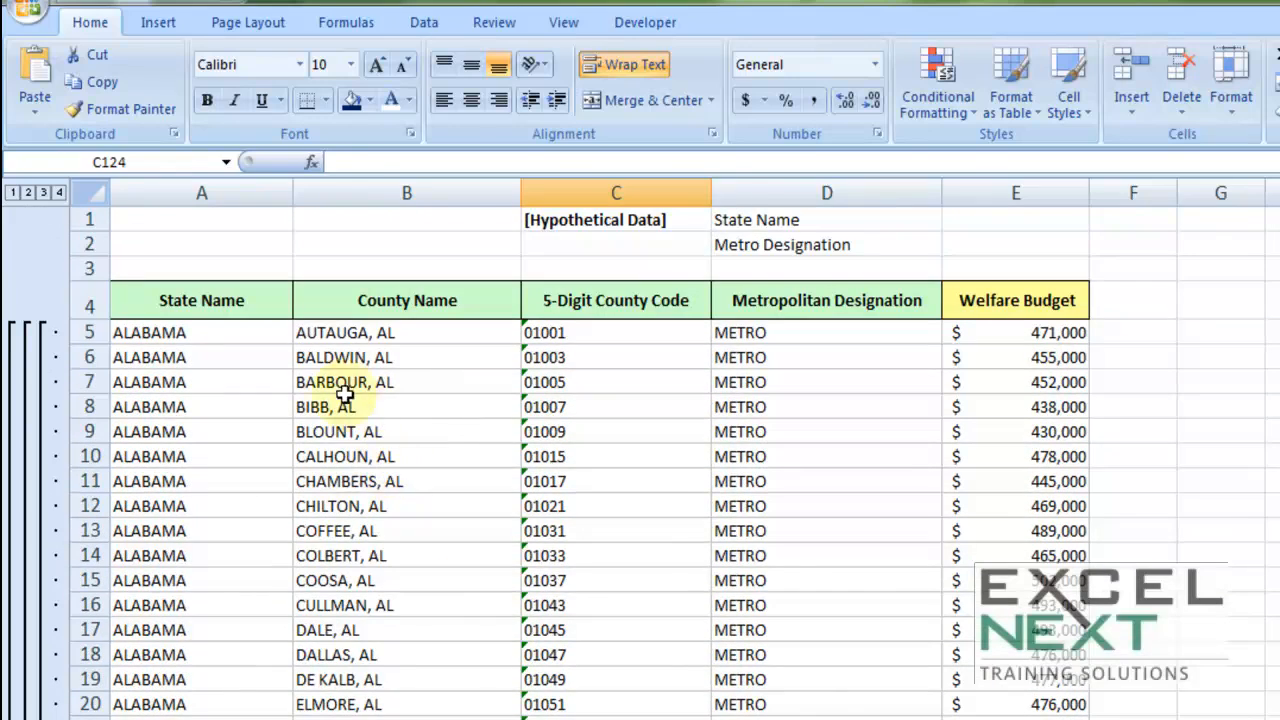
click(358, 411)
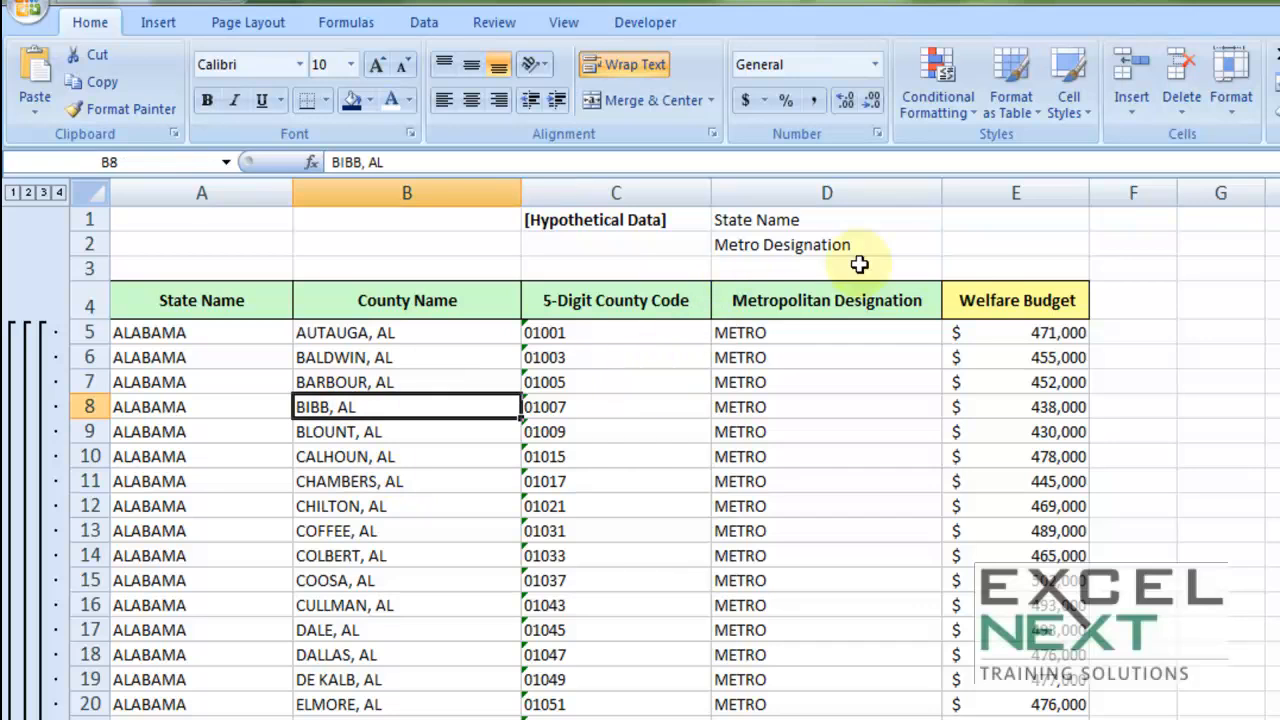
click(832, 216)
drag(832, 216, 823, 240)
Step: Review the Replace current subtotals option in the Subtotal settings for the whole county table, and leave without applying anything
click(598, 510)
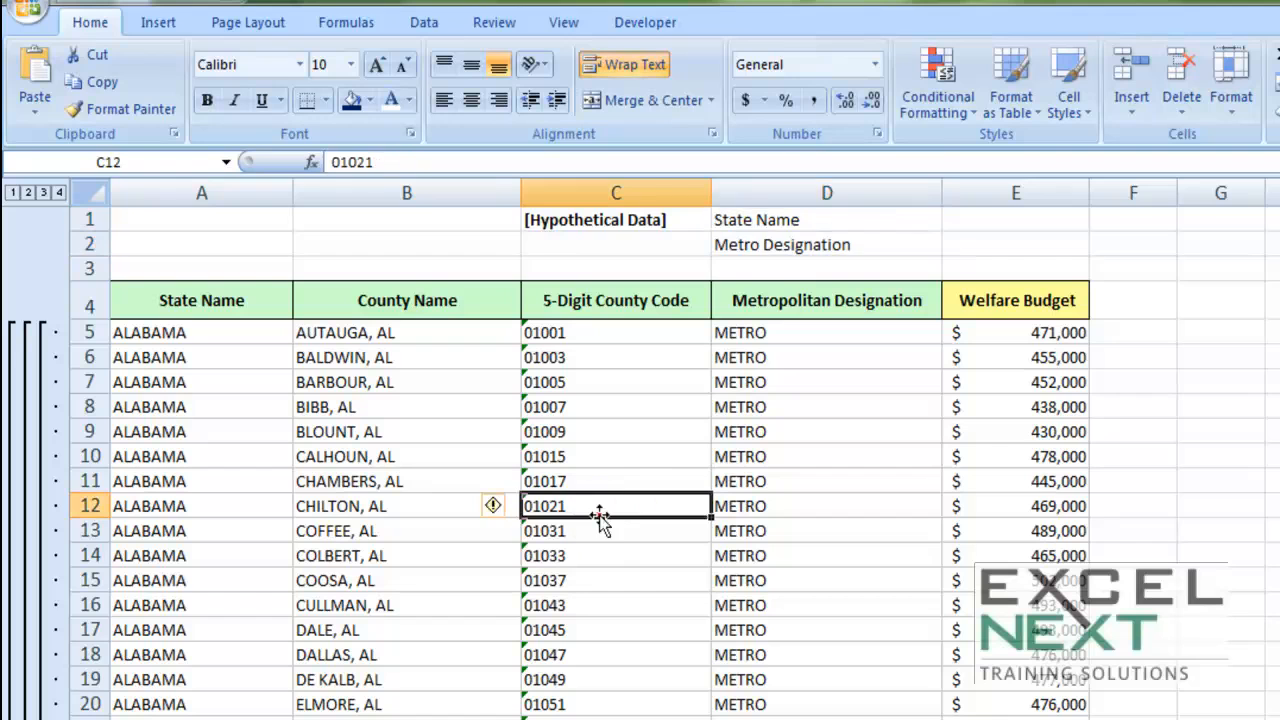
key(ctrl+a)
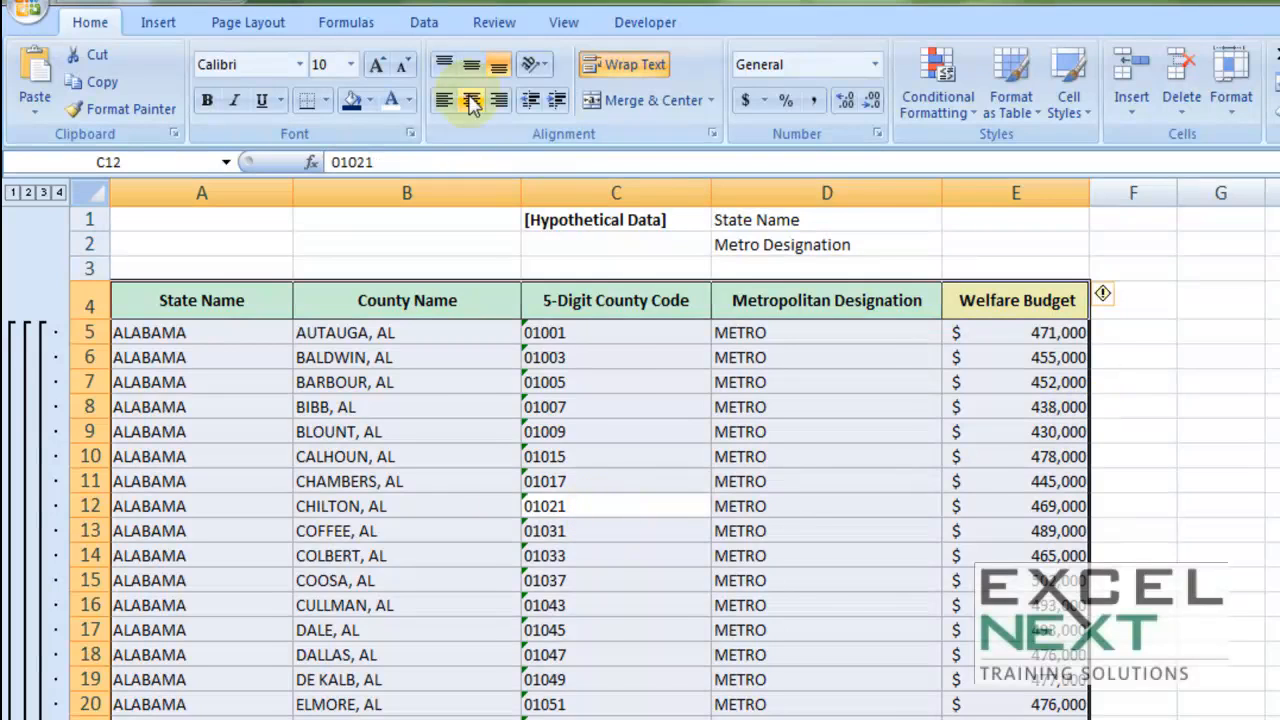
click(424, 23)
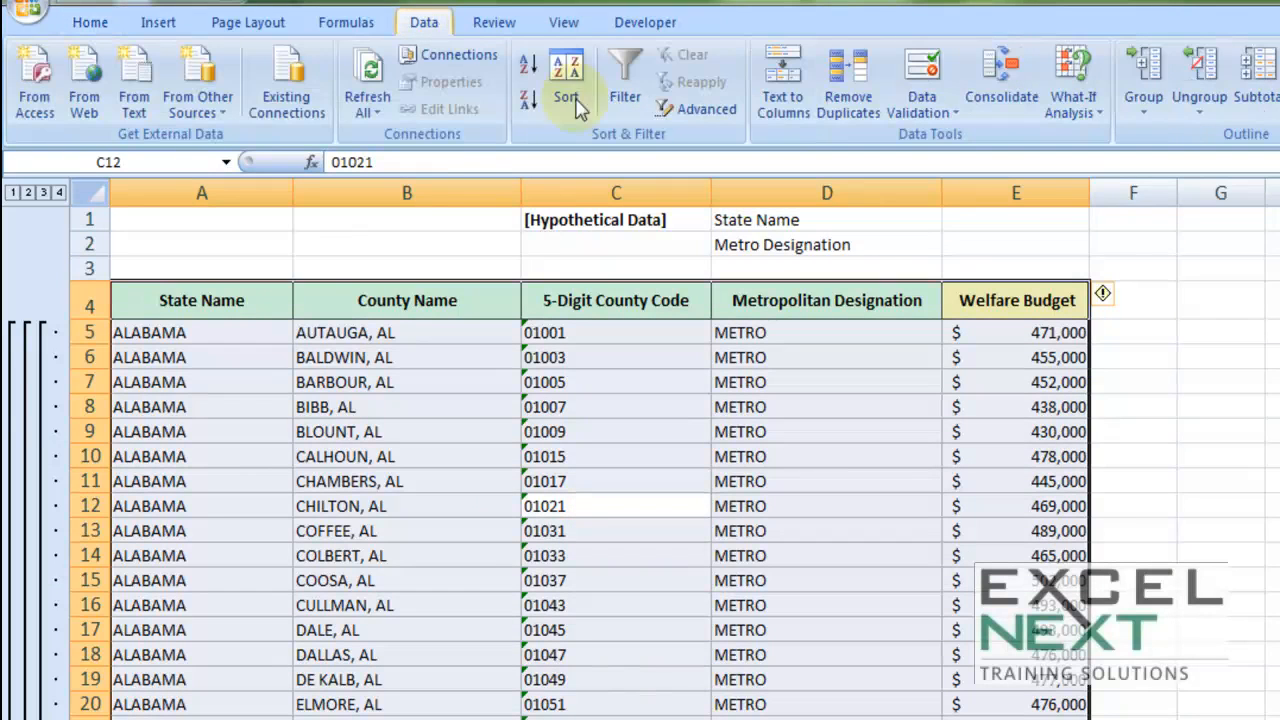
click(1252, 100)
click(409, 401)
click(409, 401)
click(409, 401)
click(409, 401)
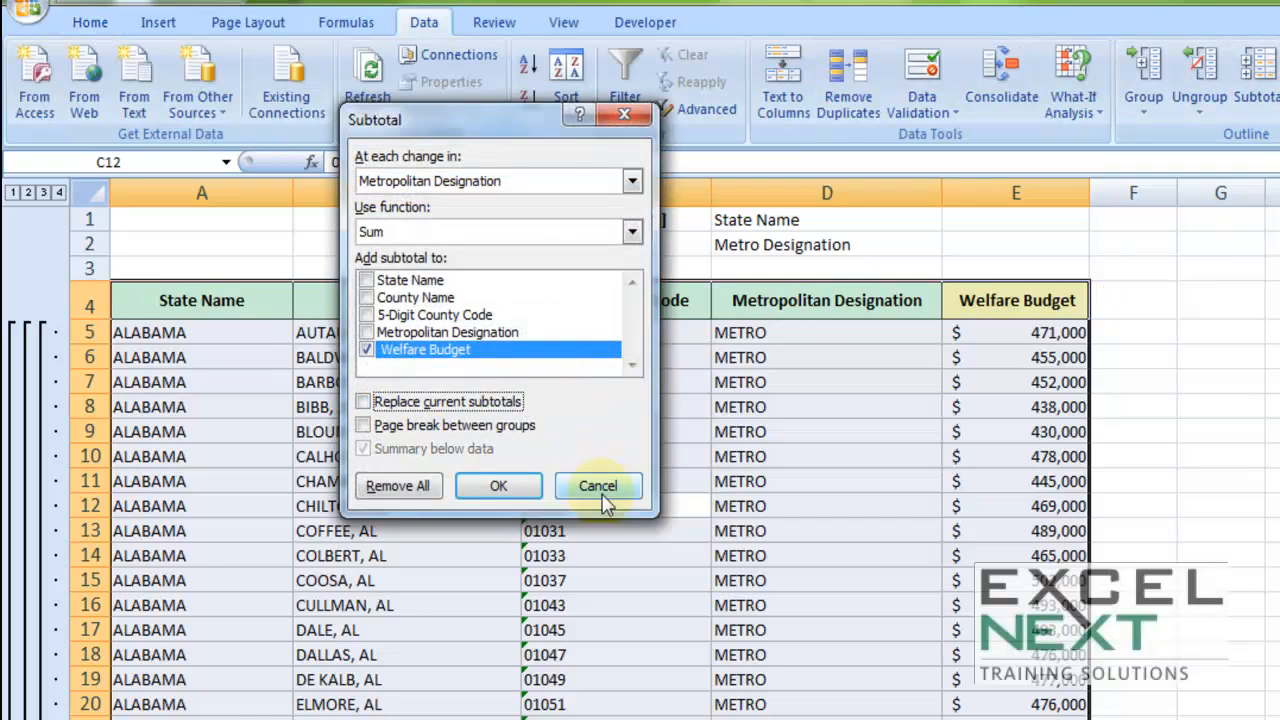
click(598, 485)
click(655, 485)
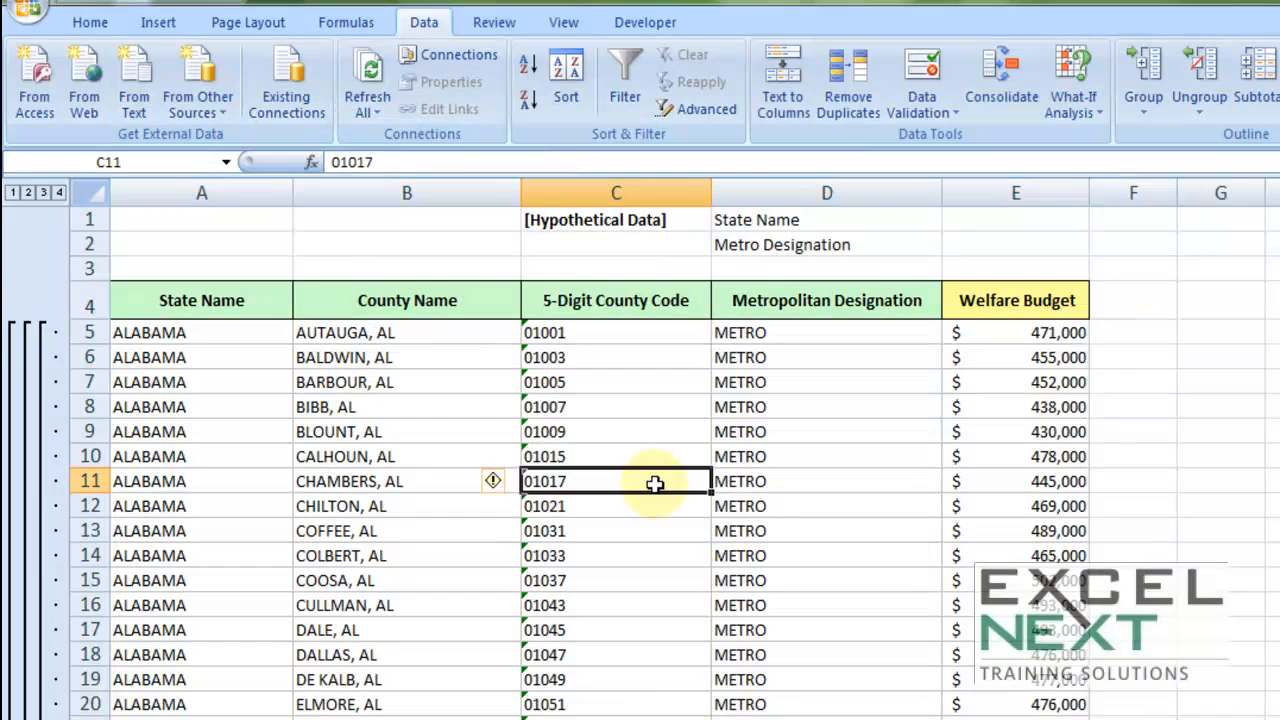
Step: Compare the colored subtotal rows at outline level 2 and level 3, leaving the outline collapsed to level 3
click(28, 192)
click(43, 192)
click(28, 192)
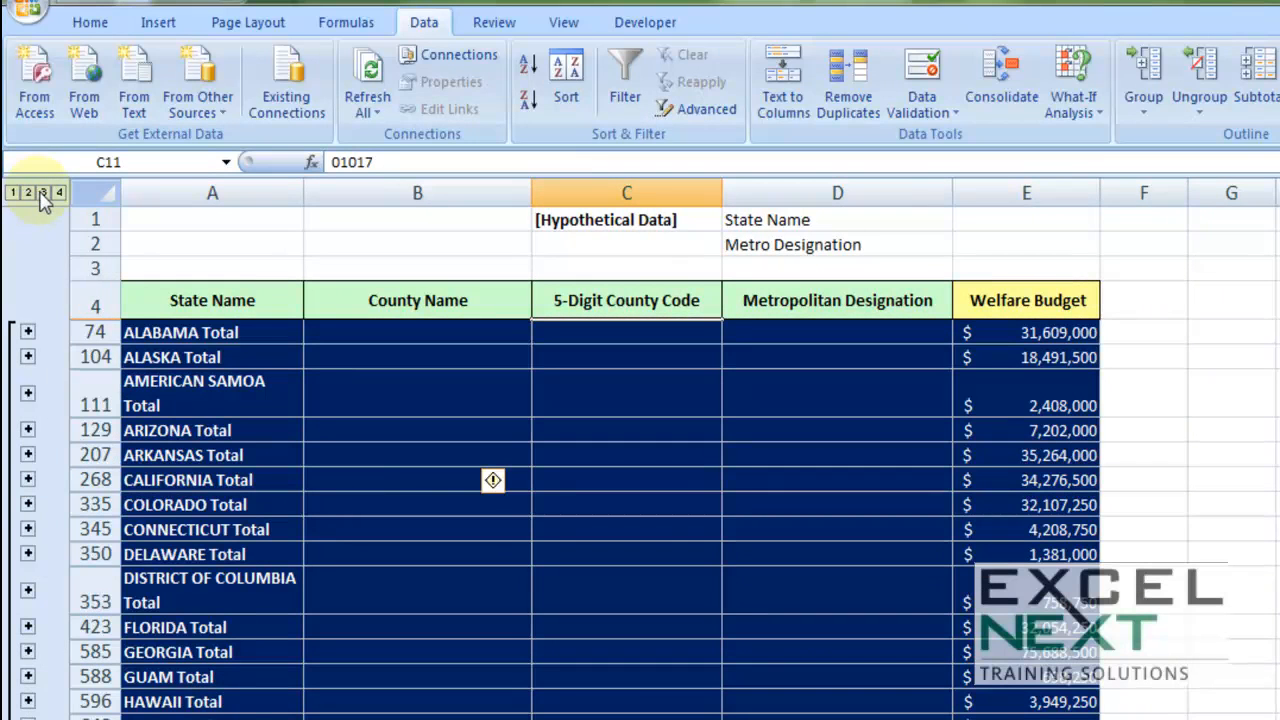
click(44, 192)
click(600, 448)
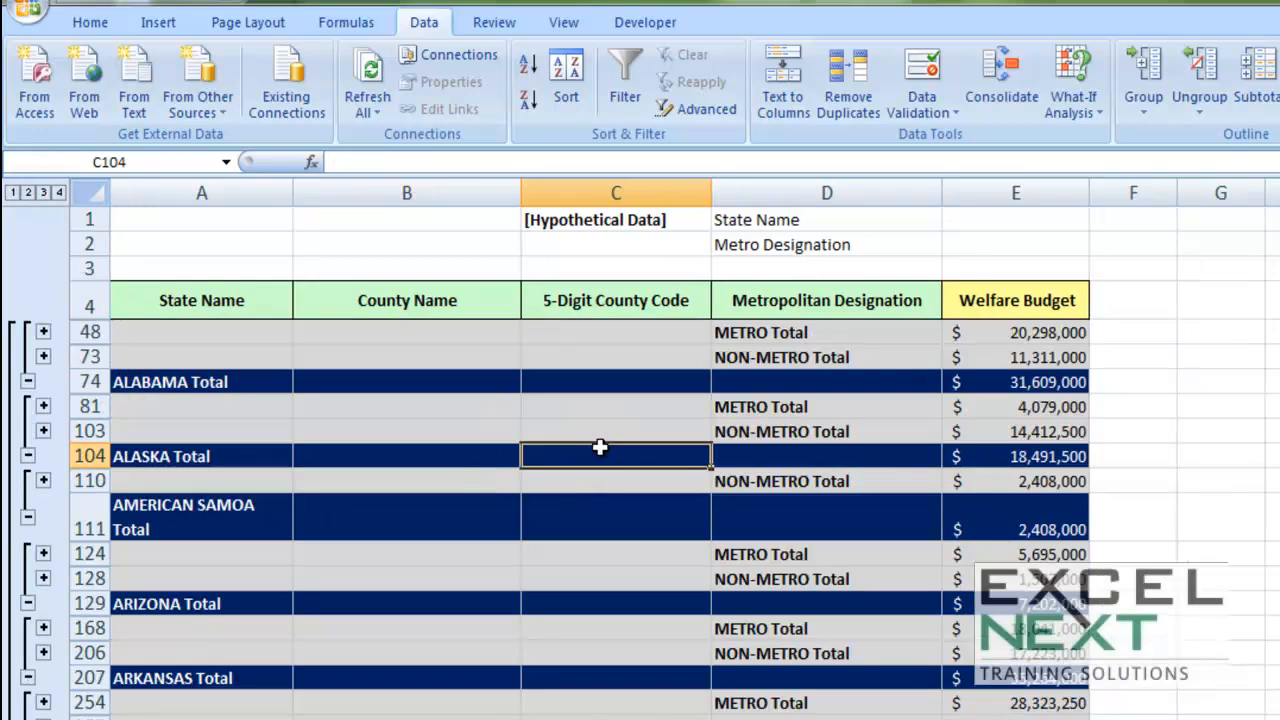